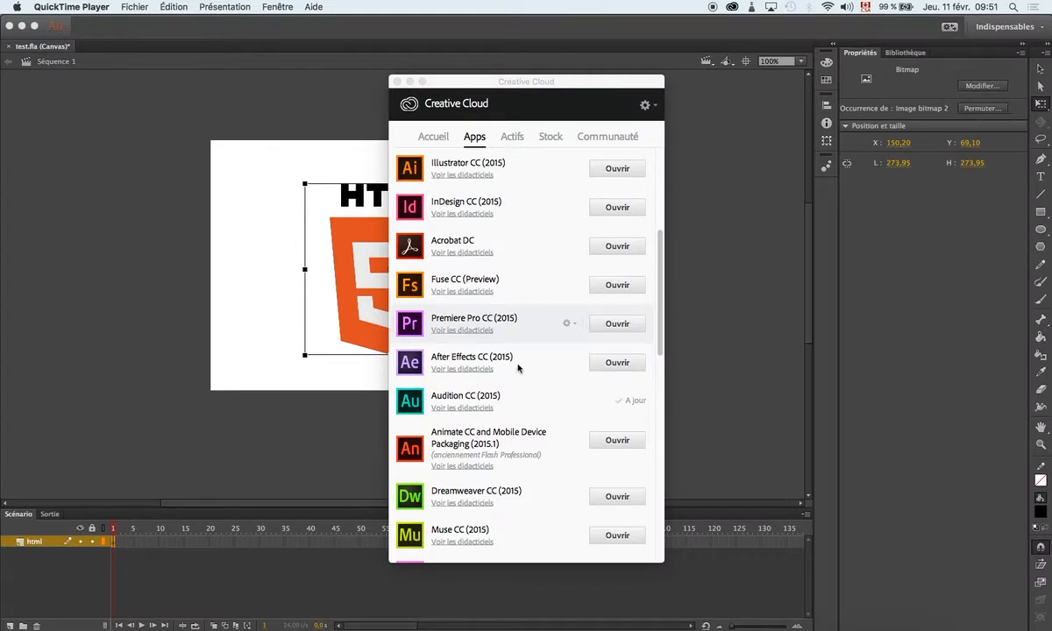
scroll(519, 366, up, 5)
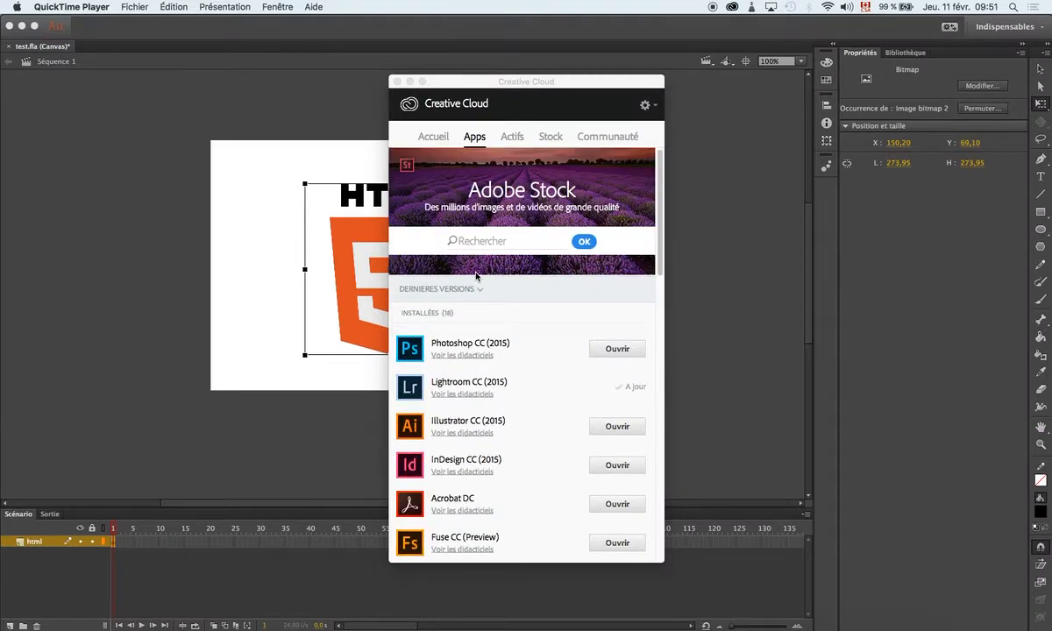
scroll(482, 360, down, 5)
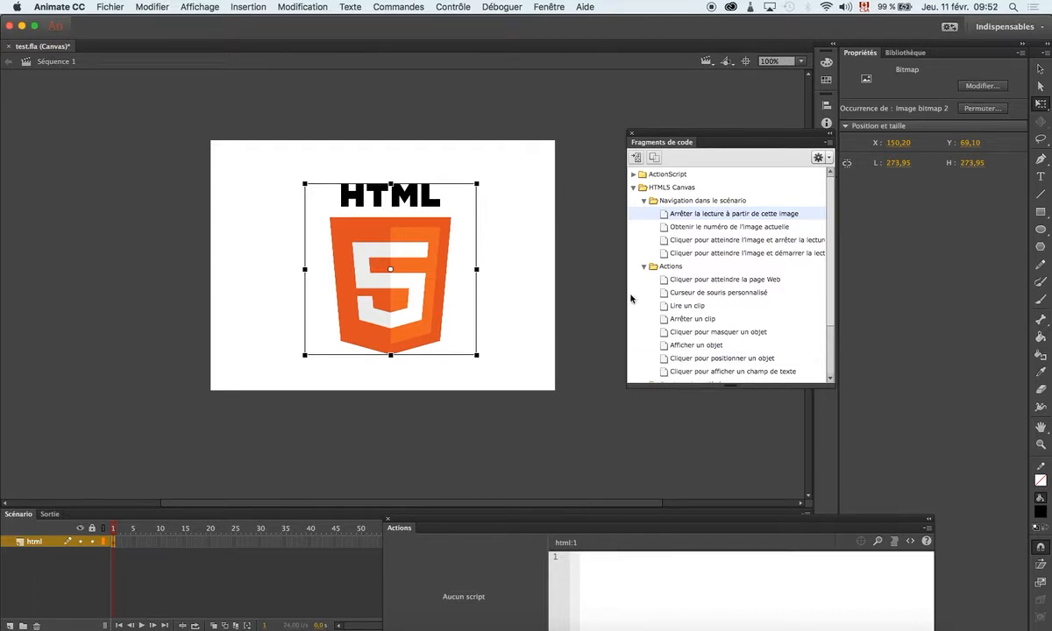
click(633, 191)
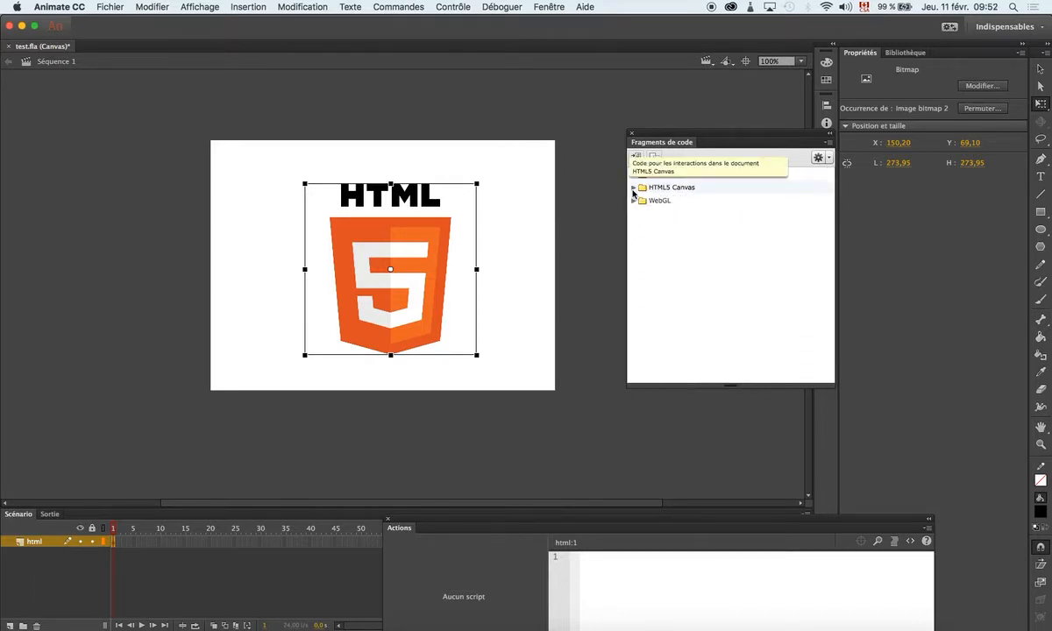
click(633, 189)
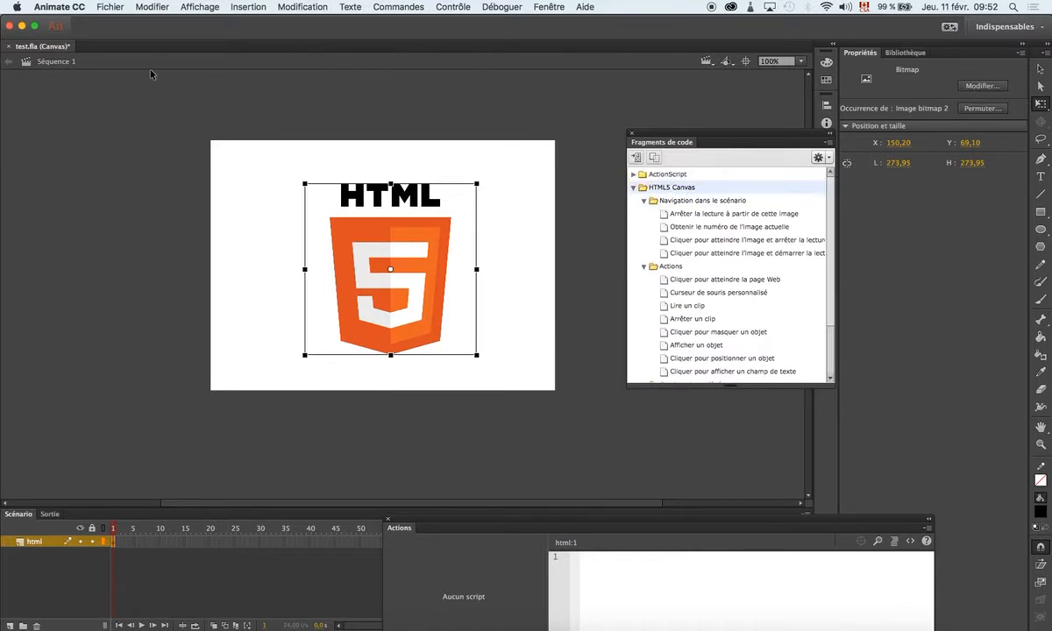
Close test.fla without saving its changes and create a new HTML5 Canvas document
click(7, 47)
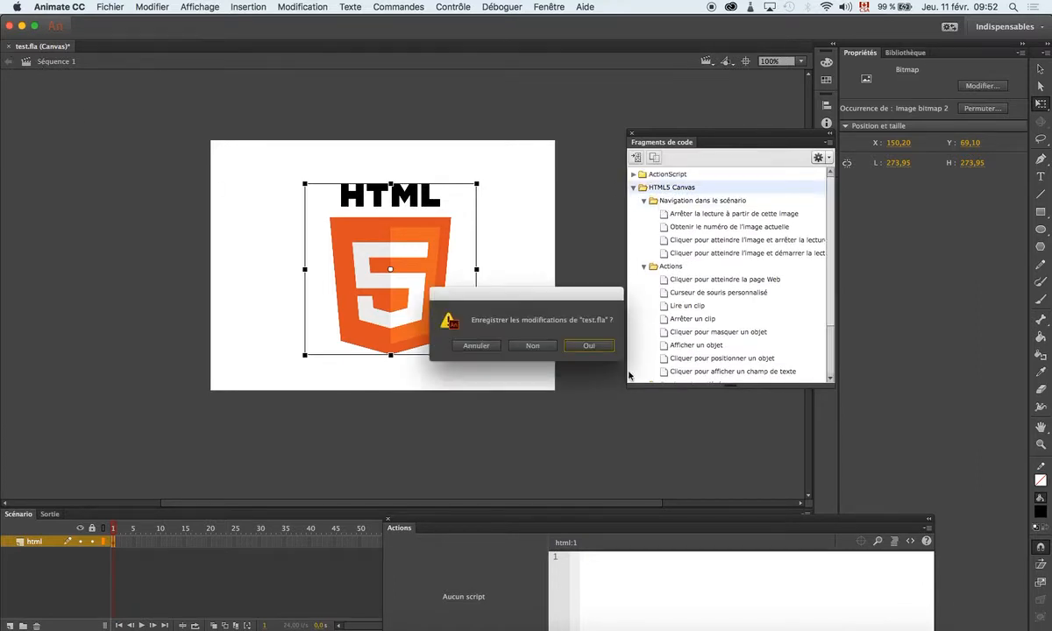
click(533, 345)
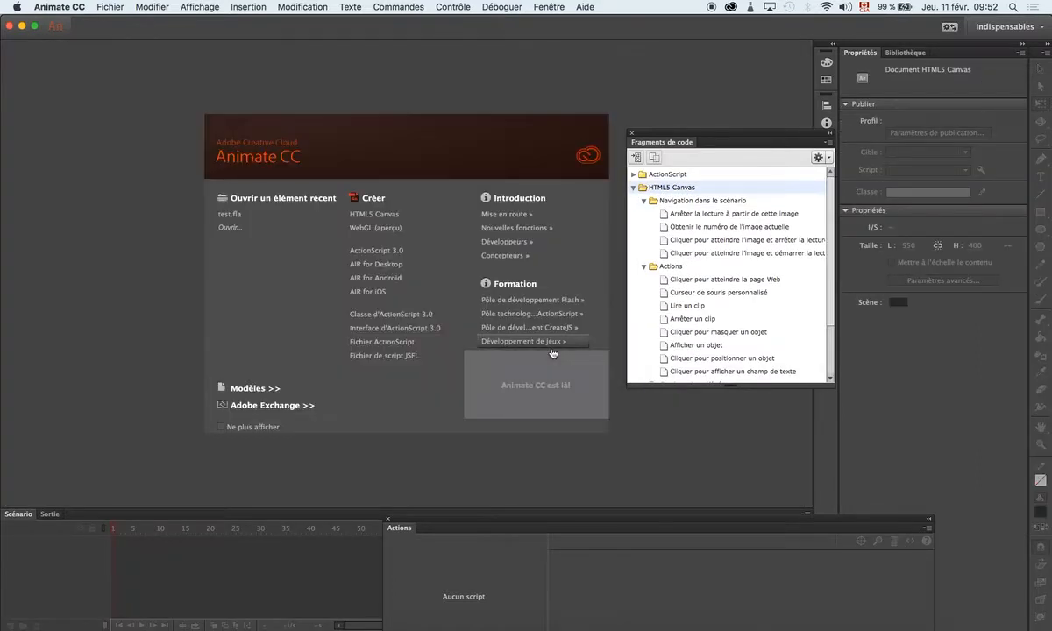
click(395, 215)
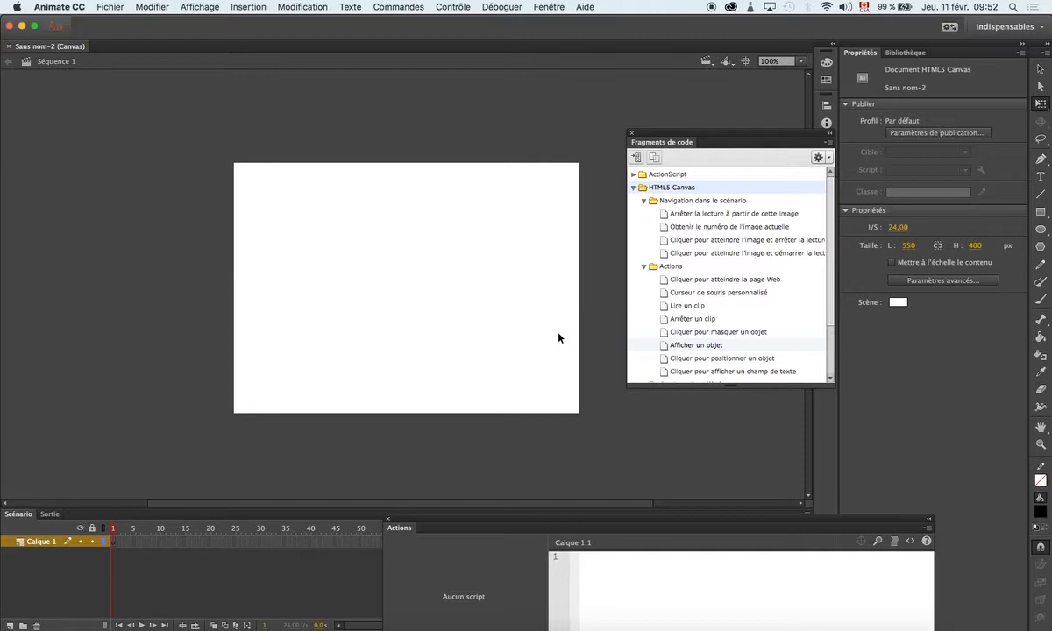
Paste the HTML5 logo bitmap, scale it down to about 214 × 214 px and move it near the middle of the stage
key(super+v)
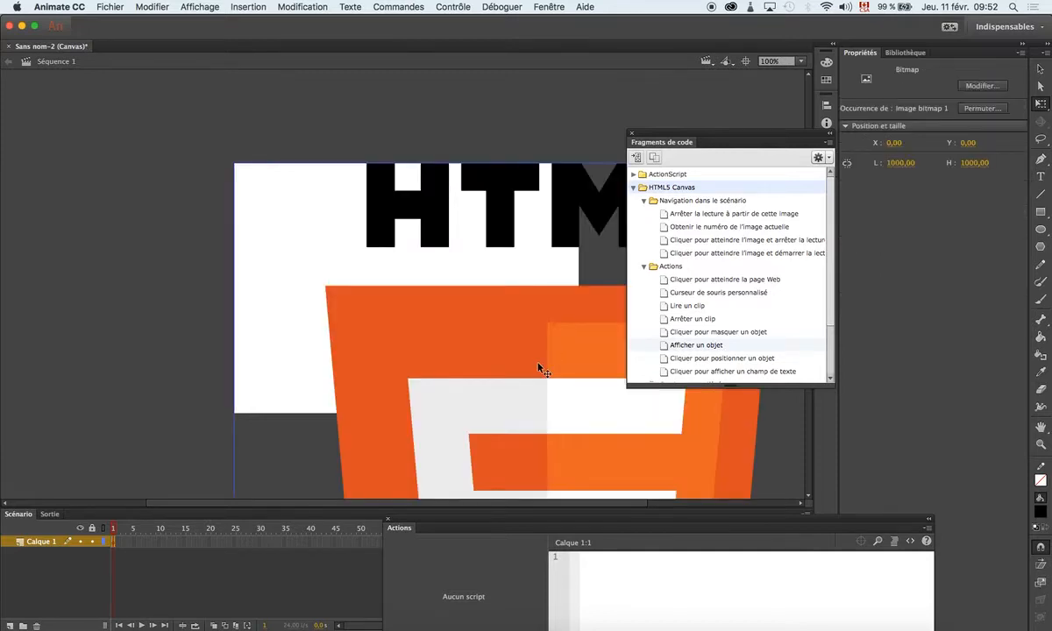
click(371, 268)
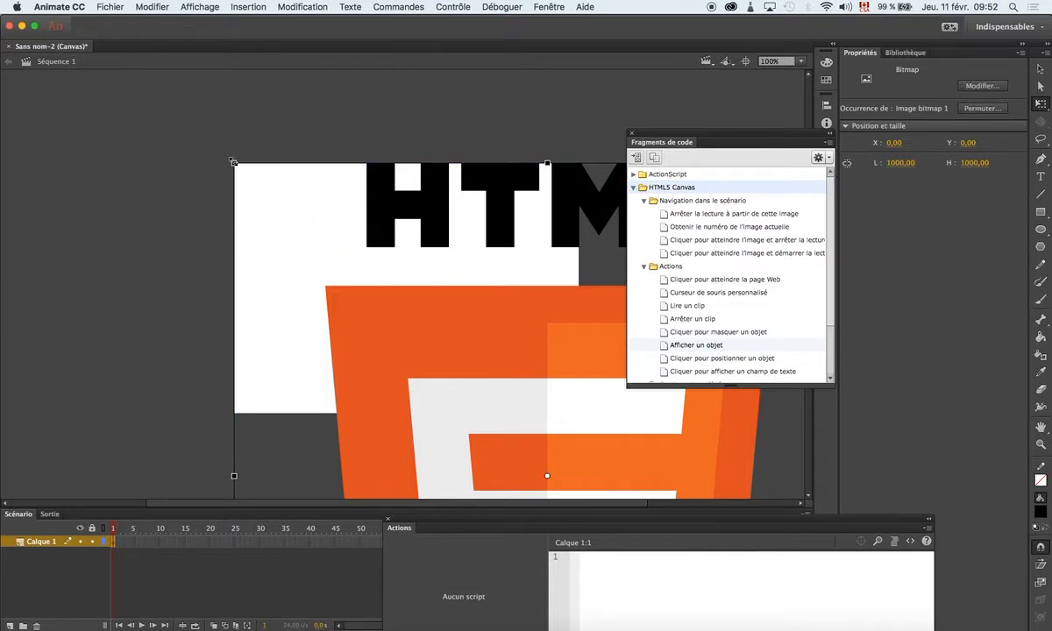
drag(233, 163, 482, 404)
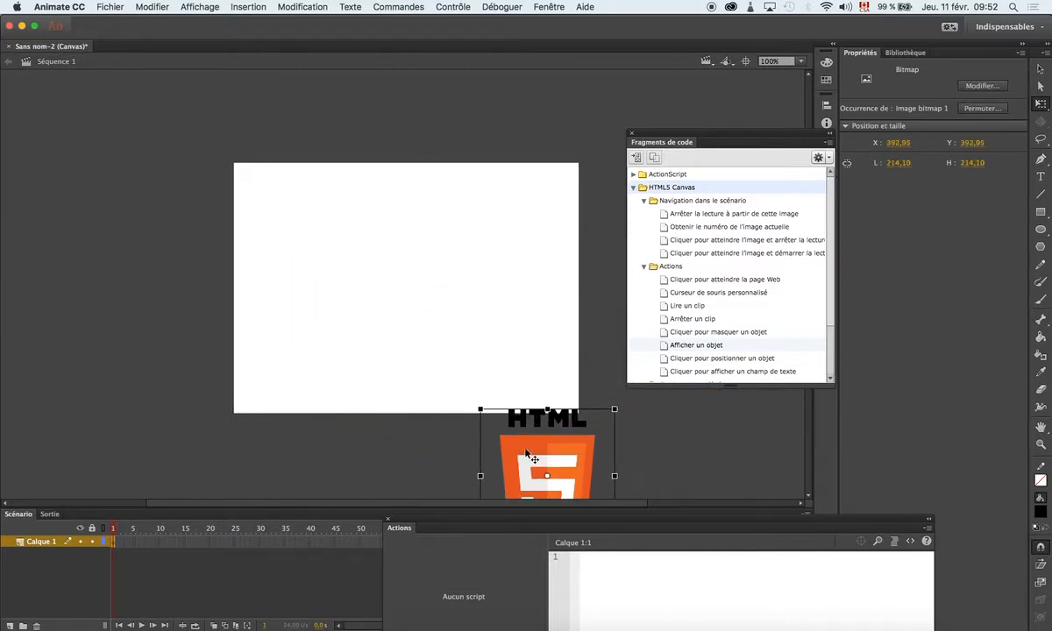
drag(520, 437, 391, 274)
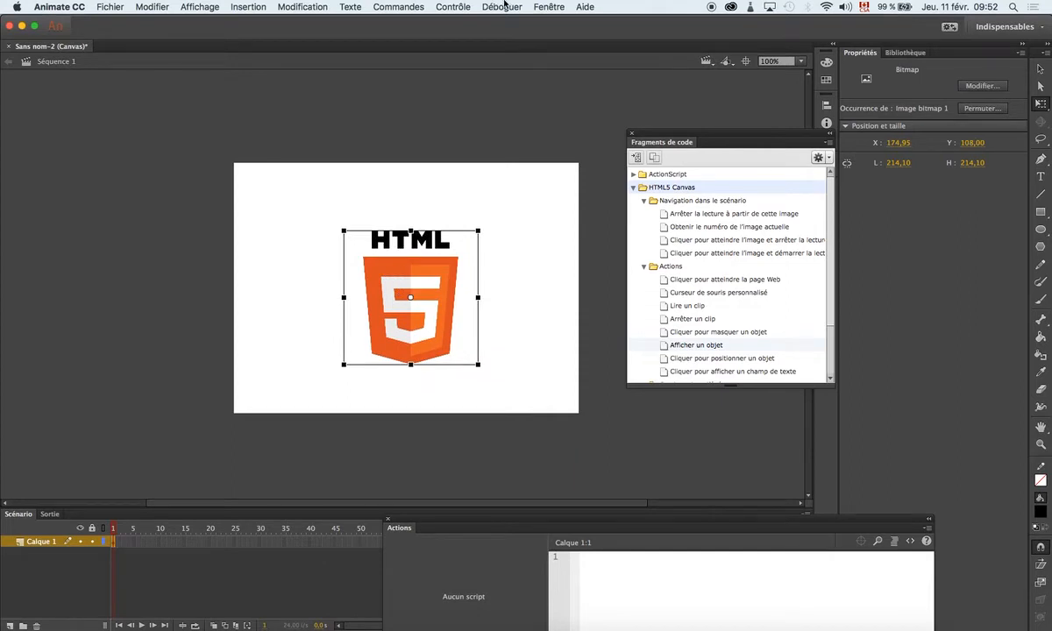
Centre the logo horizontally and vertically on the stage, and clear the Actions panel away from the timeline
click(547, 7)
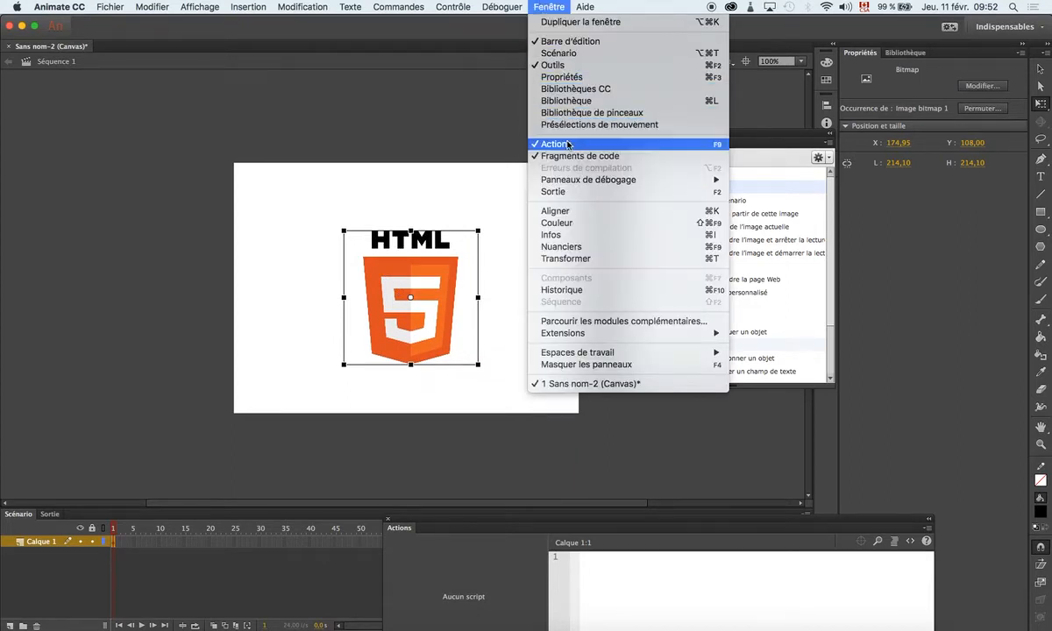
click(553, 211)
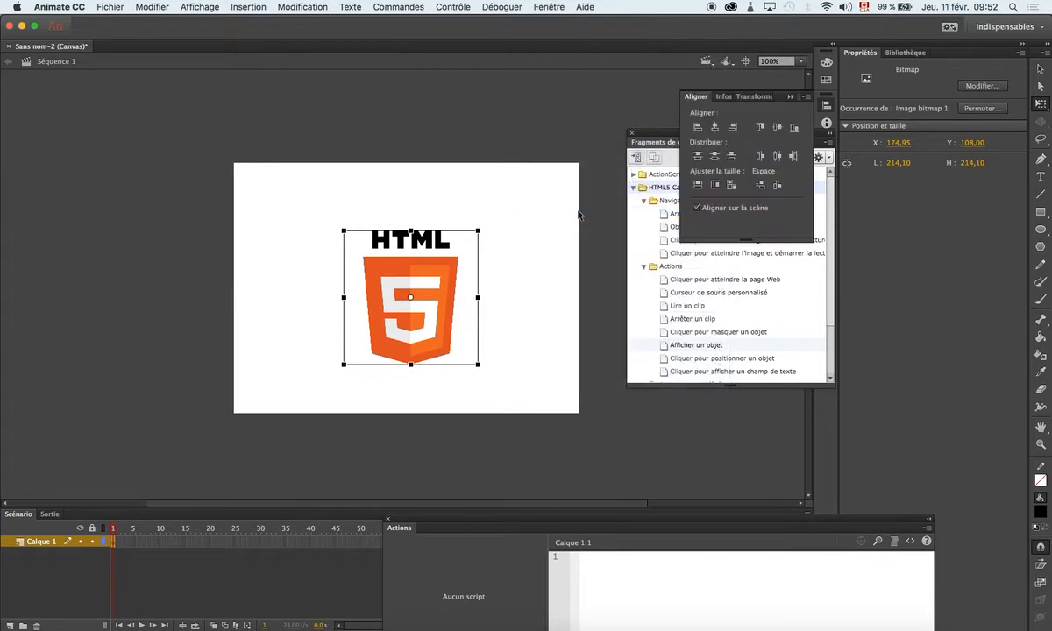
click(716, 127)
click(777, 128)
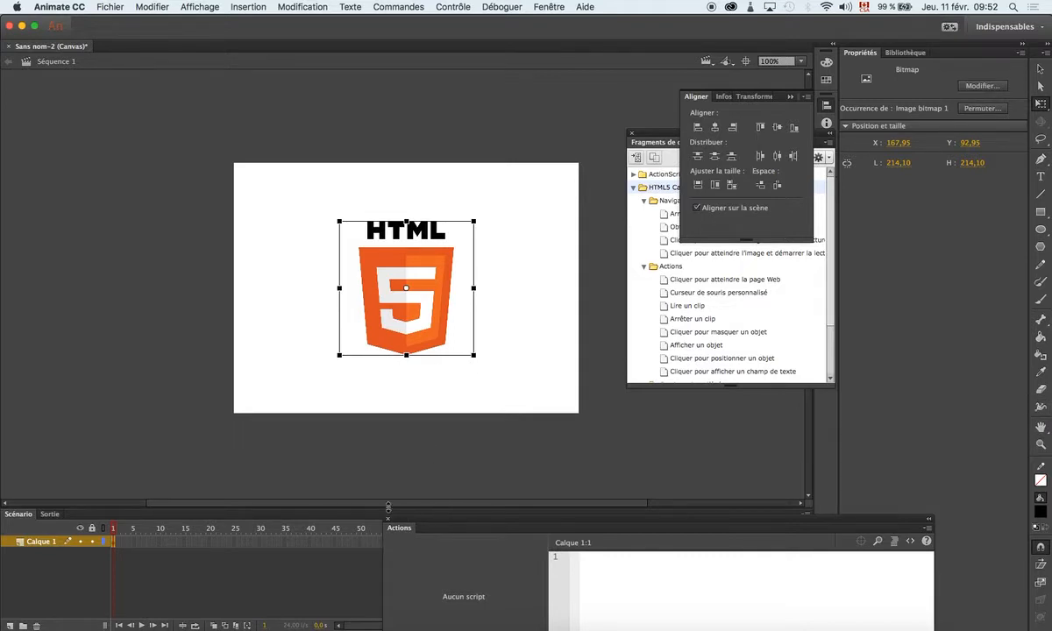
drag(560, 519, 1051, 496)
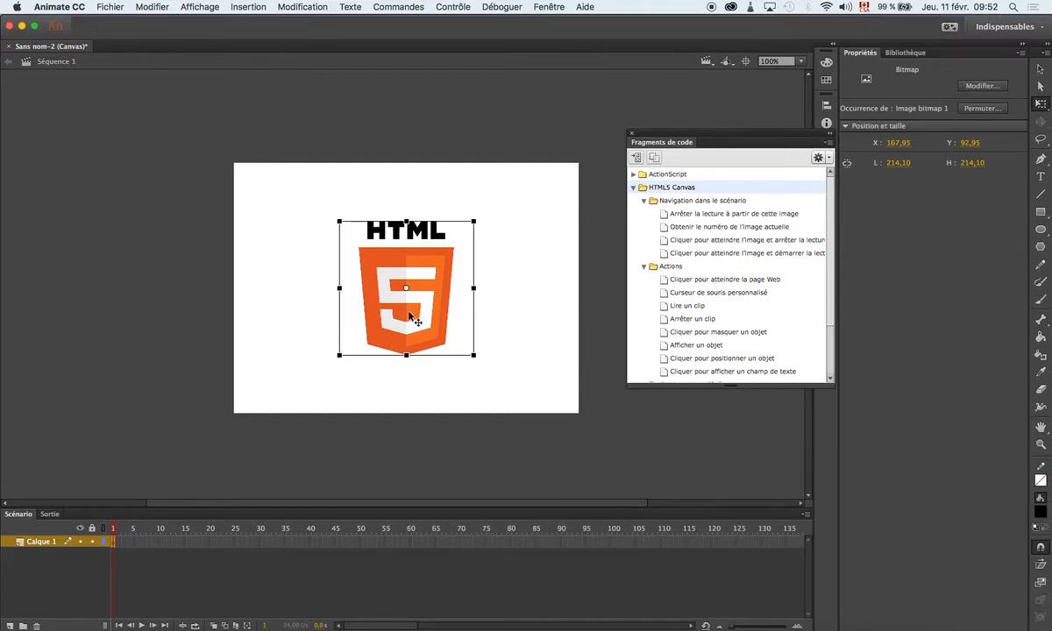
Convert the logo to a movie clip symbol named html and give its instance the name html5
key(F8)
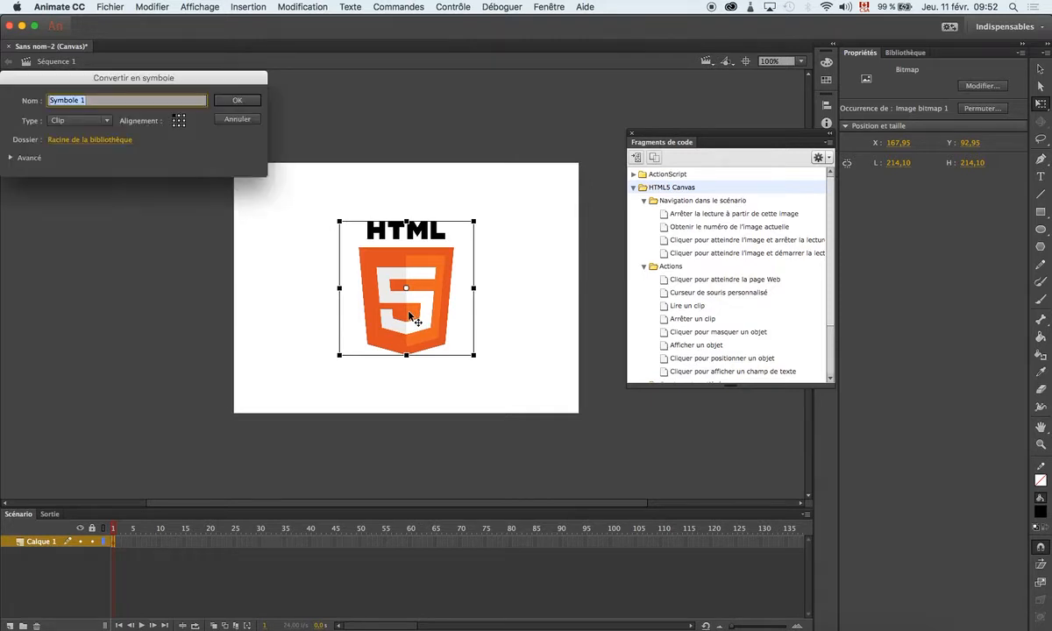
text(htm)
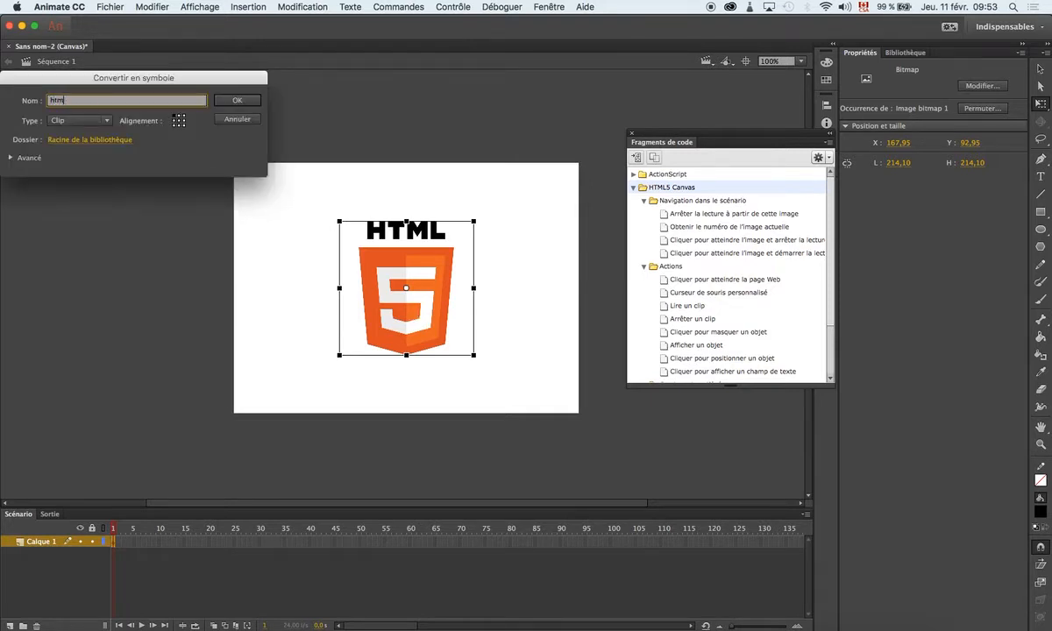
text(l)
key(Return)
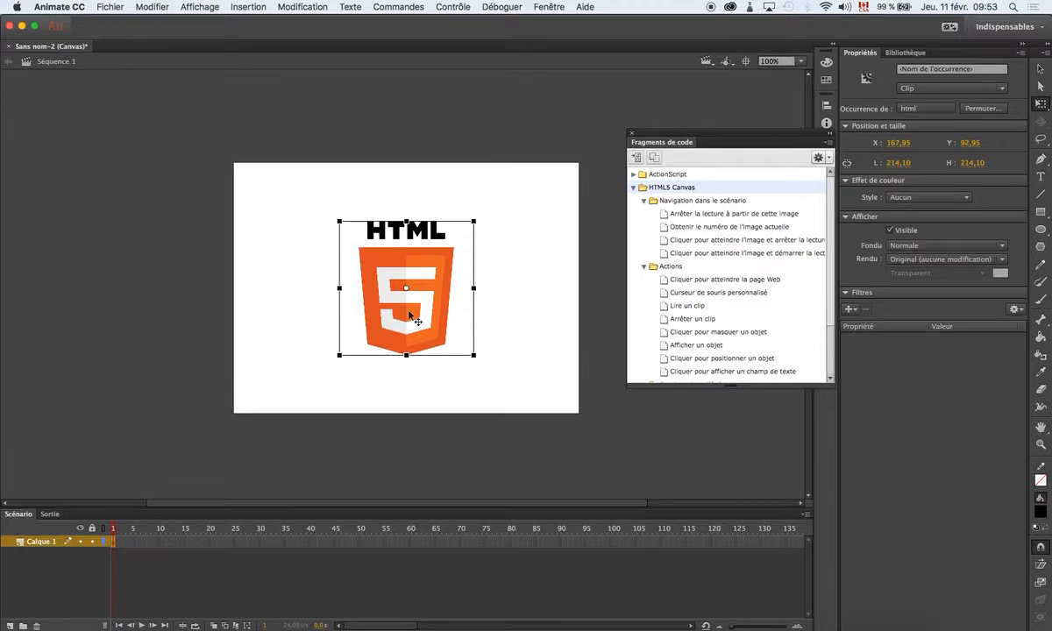
click(936, 70)
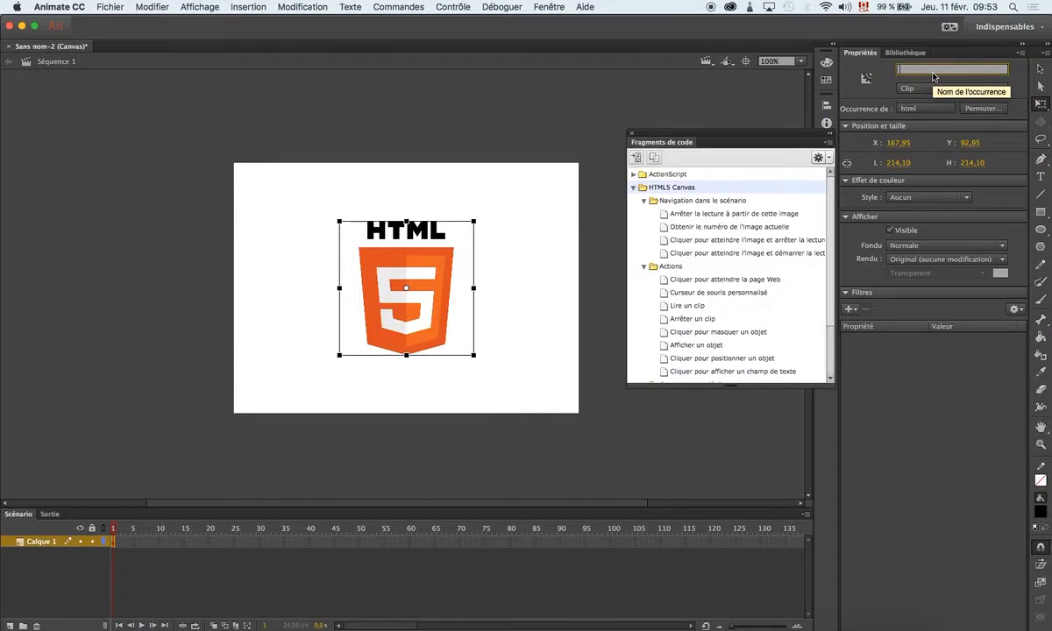
text(html5)
key(Return)
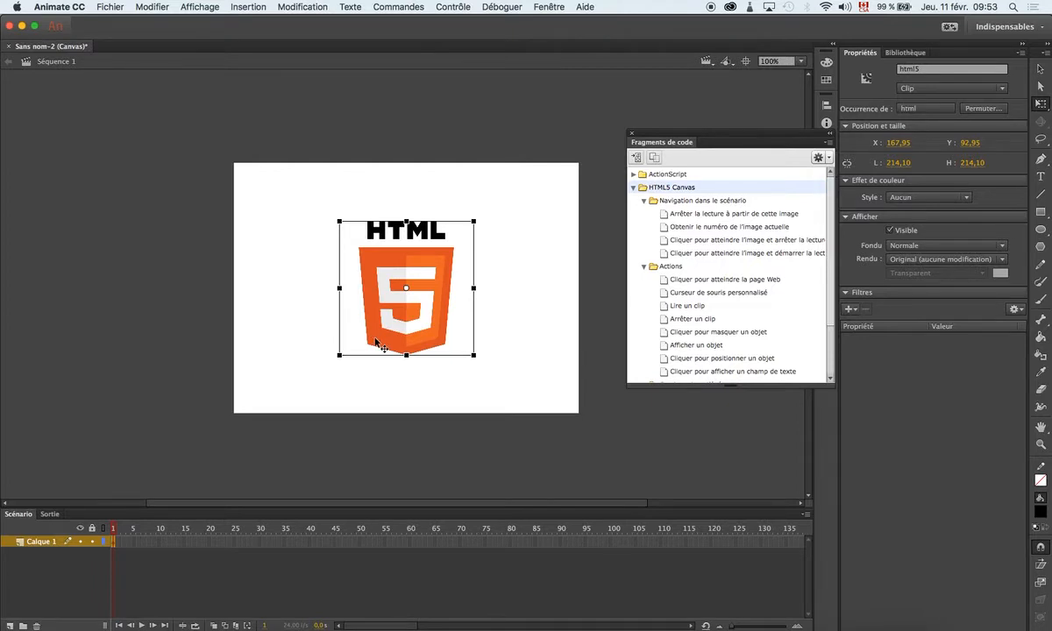
Rename the logo's layer as html
click(113, 542)
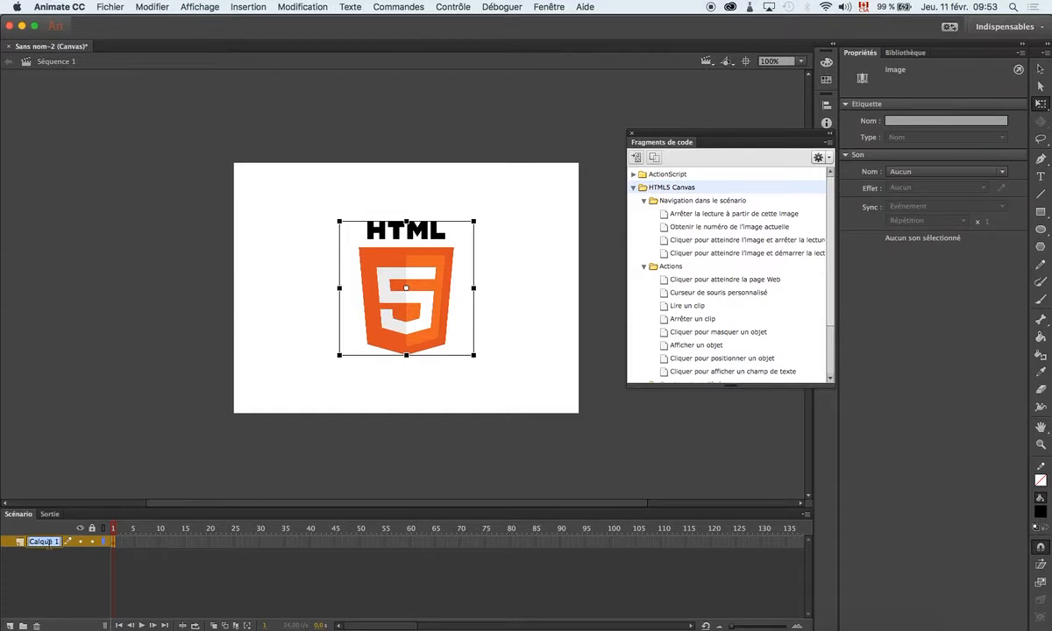
text(html)
key(Return)
Insert a keyframe at frame 22 of the html layer
click(115, 542)
click(216, 543)
right_click(217, 543)
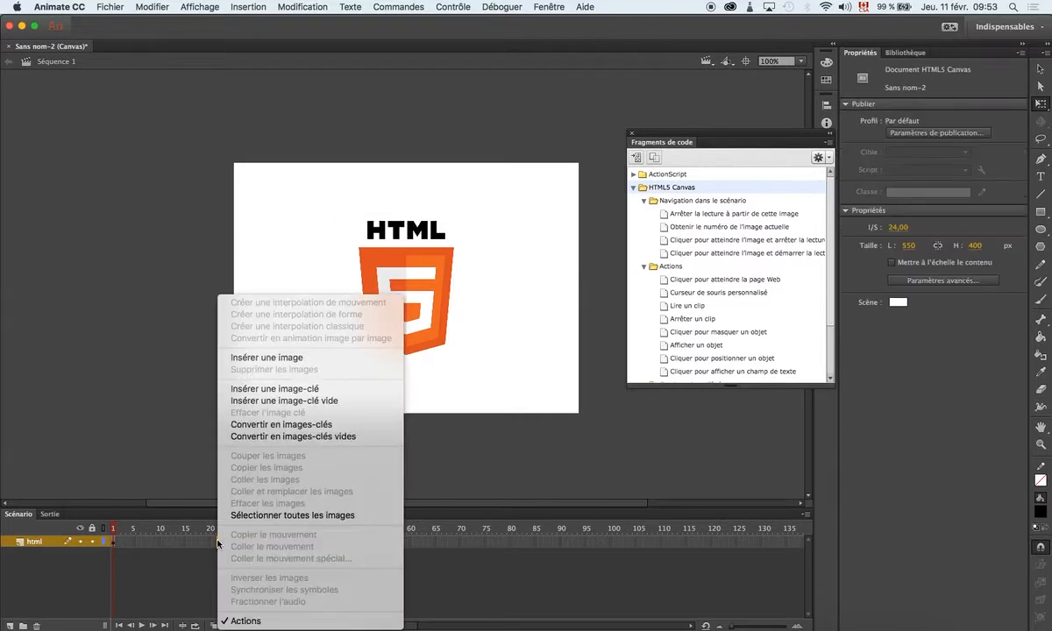
click(326, 391)
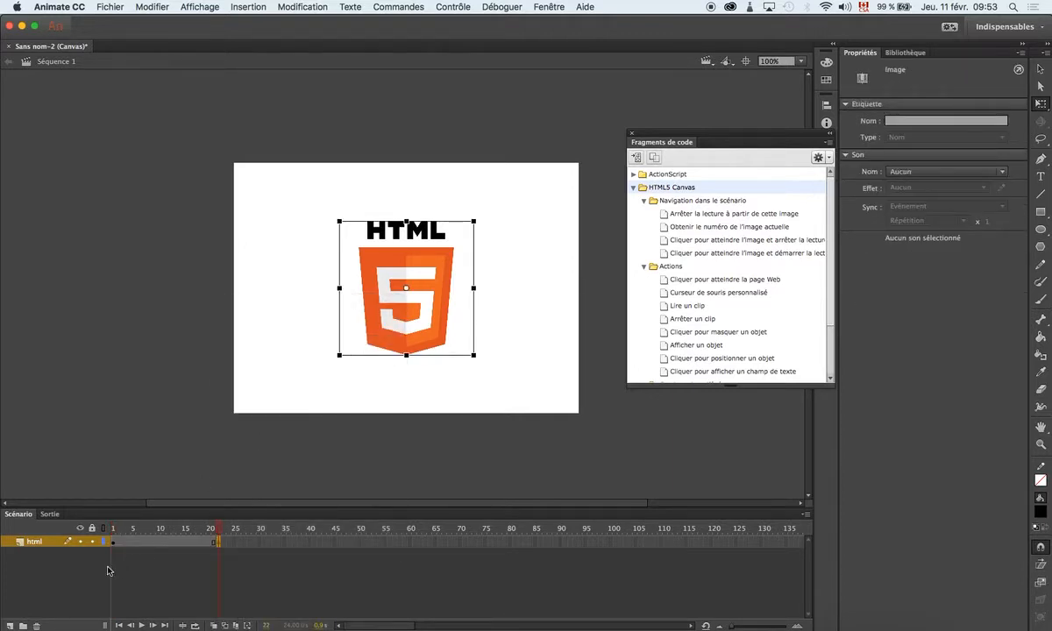
At frame 1, apply an Alpha colour effect of 0% to the logo instance
drag(216, 529, 117, 523)
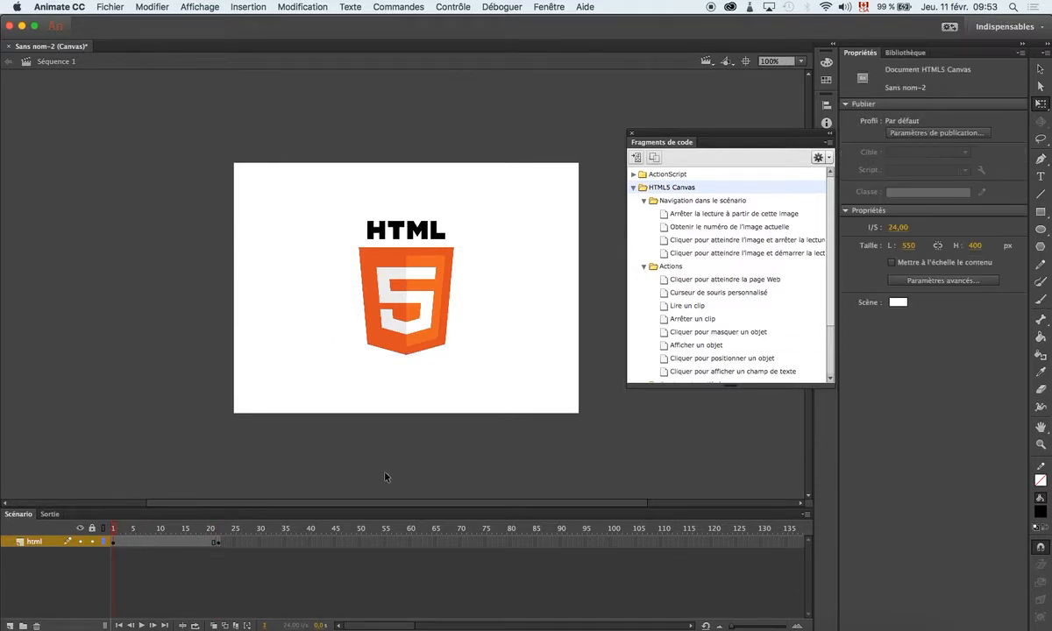
click(113, 542)
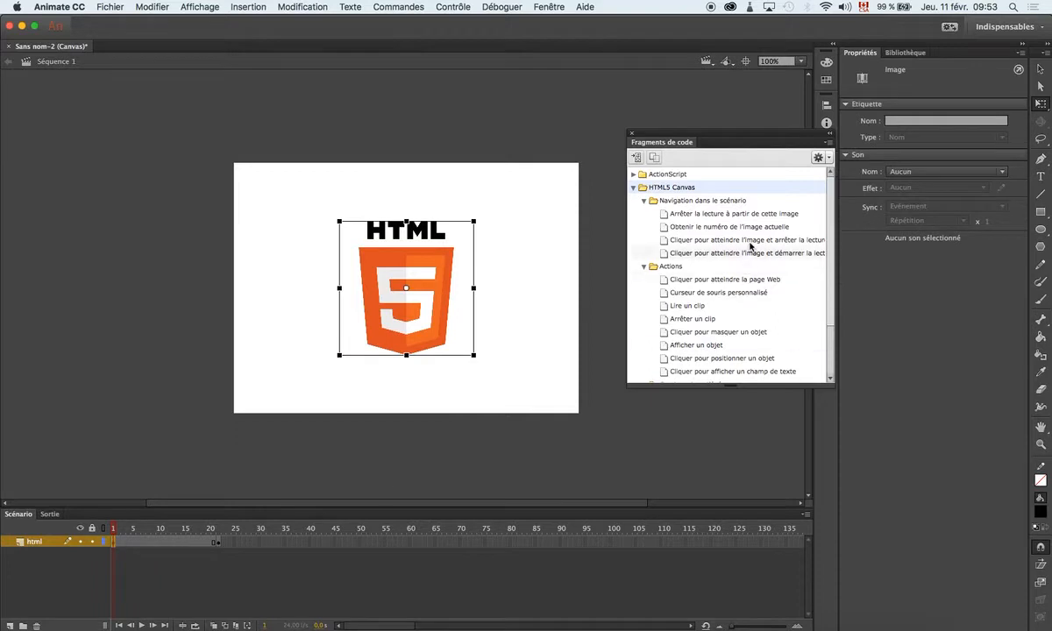
click(443, 276)
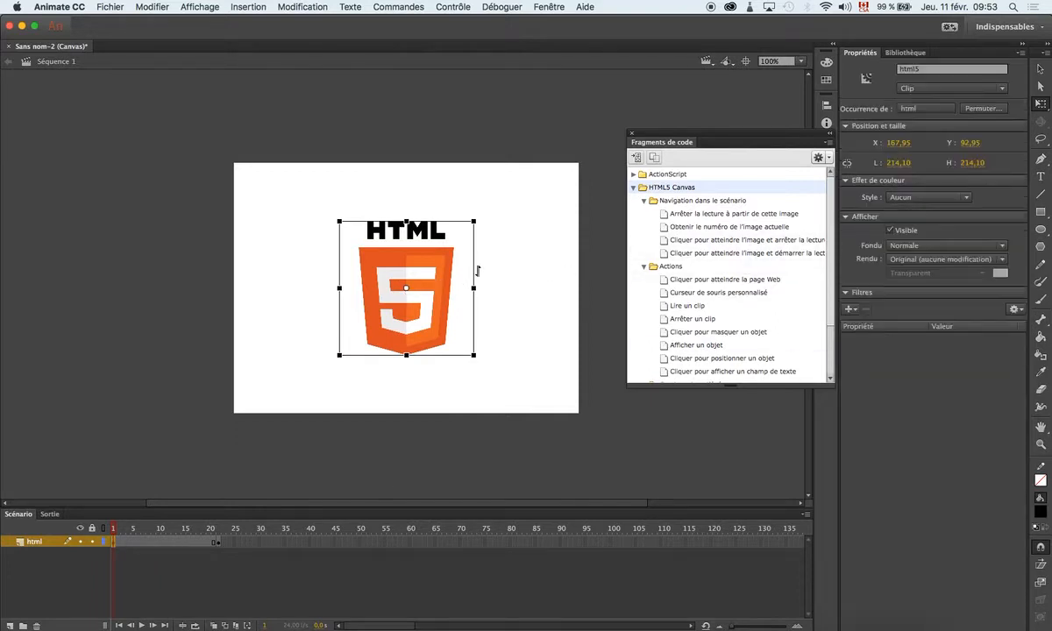
click(852, 310)
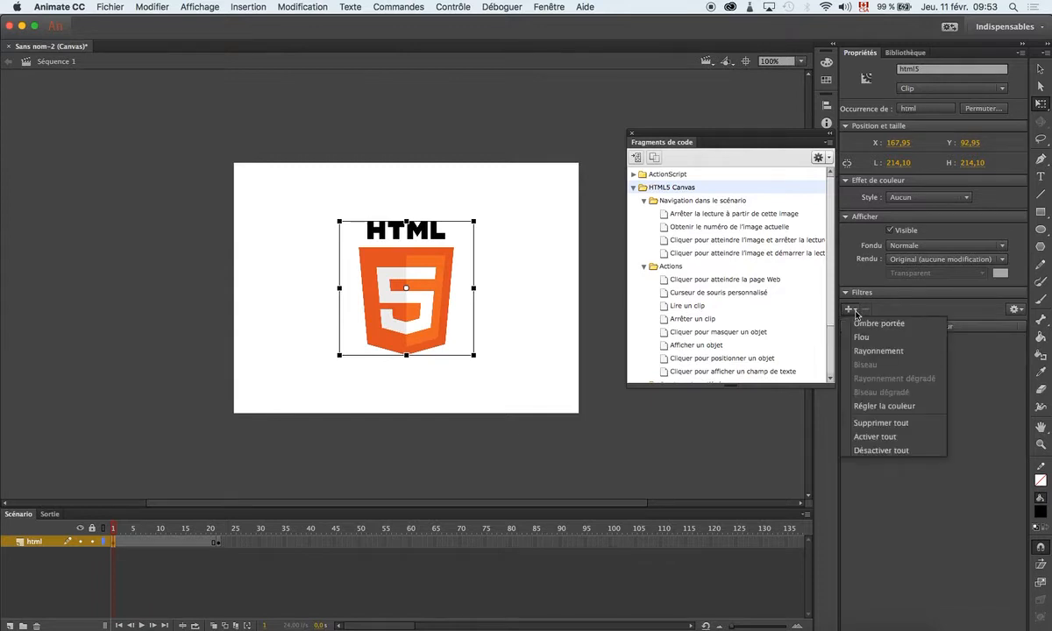
click(958, 398)
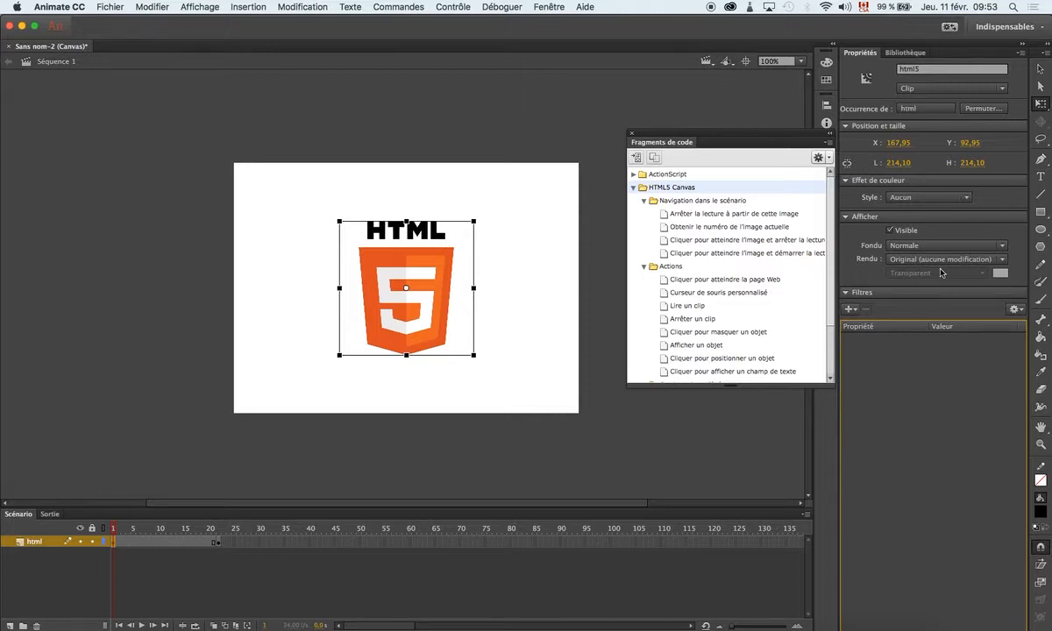
click(929, 198)
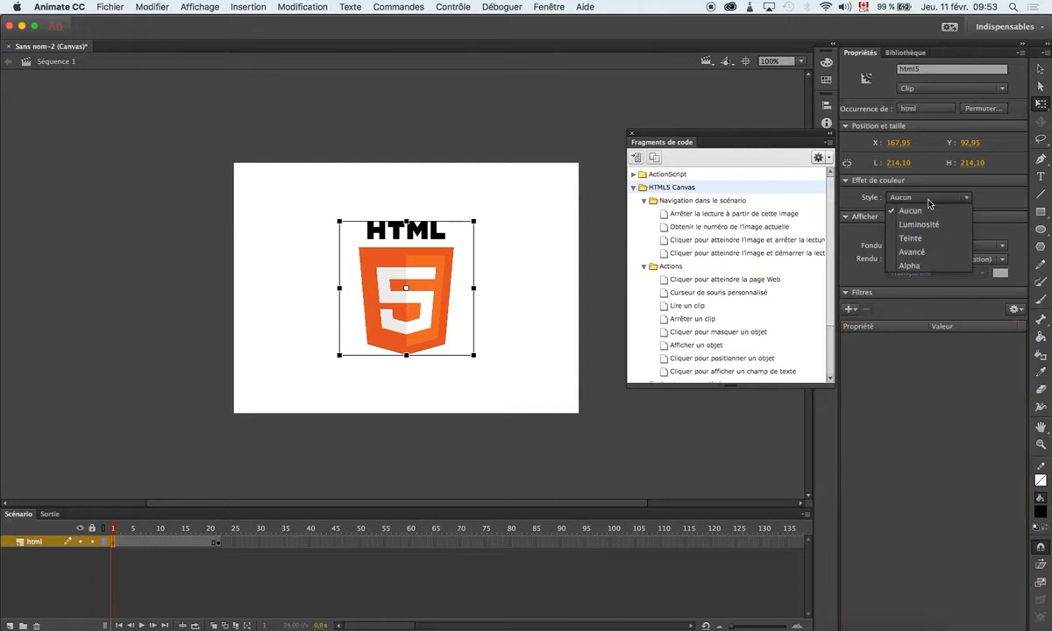
click(930, 264)
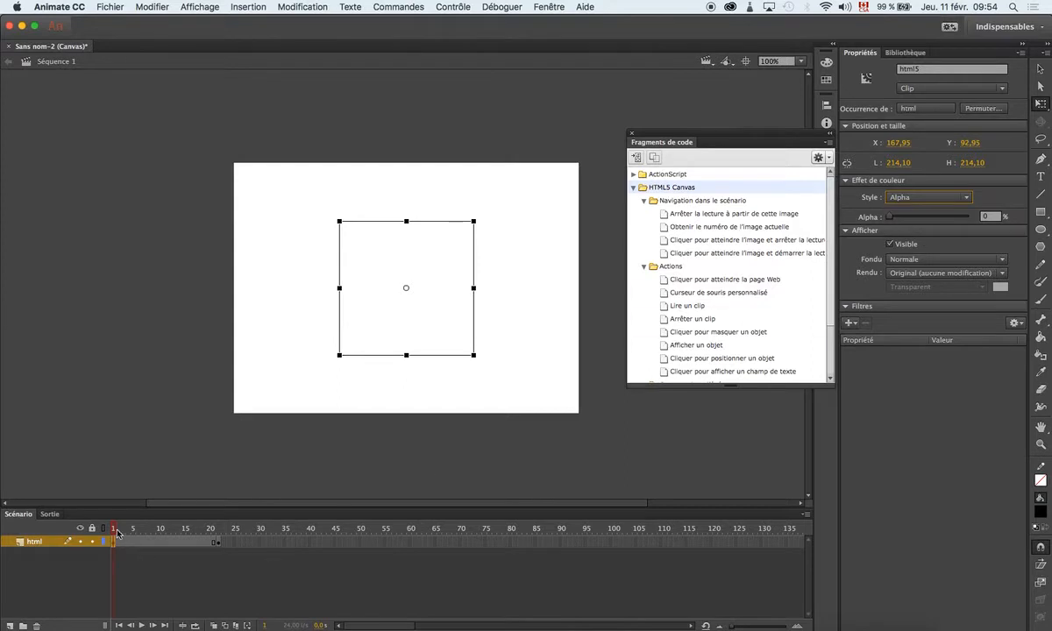
At the frame 22 keyframe, apply an Alpha colour effect to the logo instance with the alpha at its maximum
drag(113, 541, 216, 541)
click(217, 542)
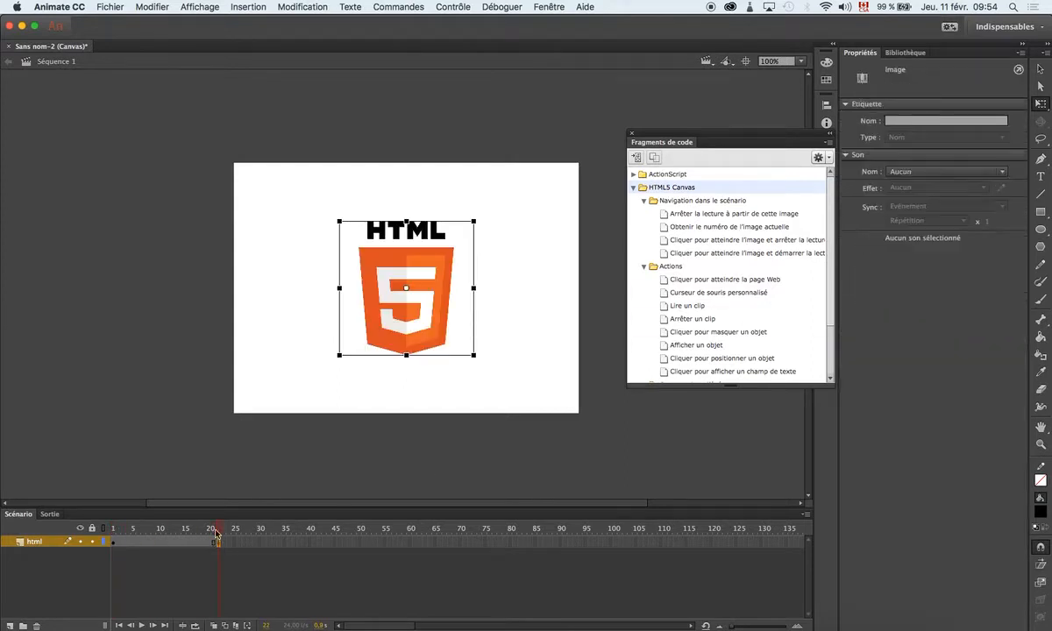
click(440, 258)
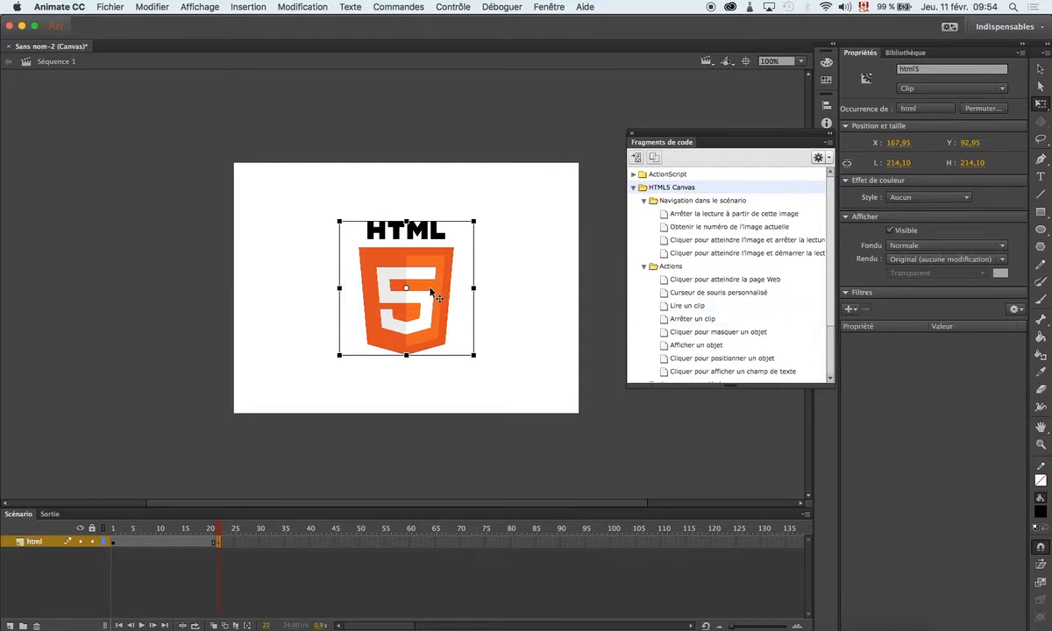
click(927, 197)
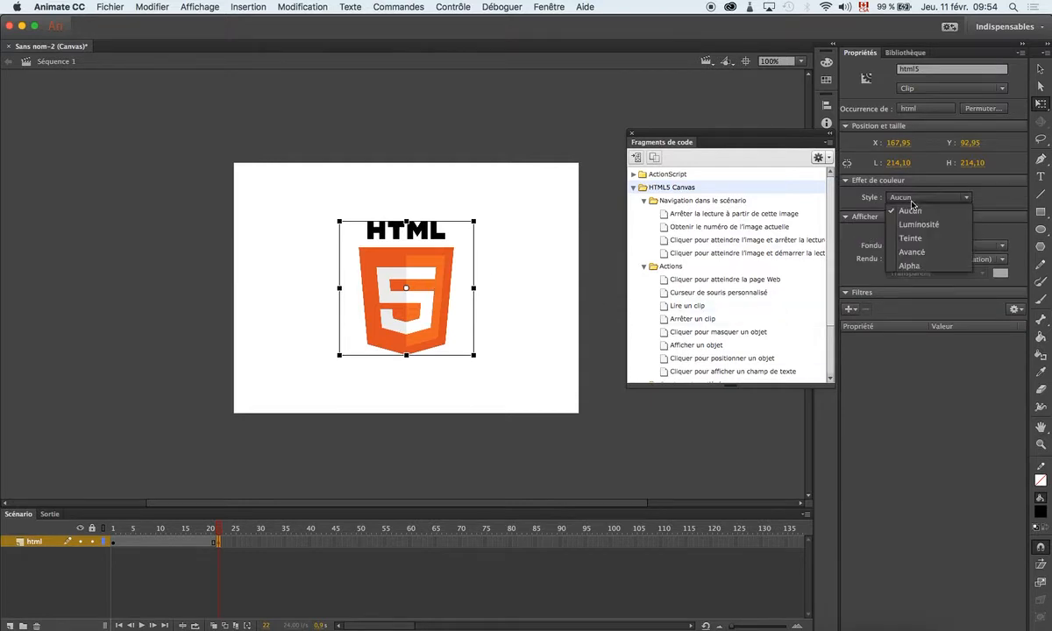
click(922, 265)
drag(892, 218, 977, 219)
Create a classic tween on the html layer between frame 1 and the frame 22 keyframe, and scrub the timeline to preview the fade
click(114, 542)
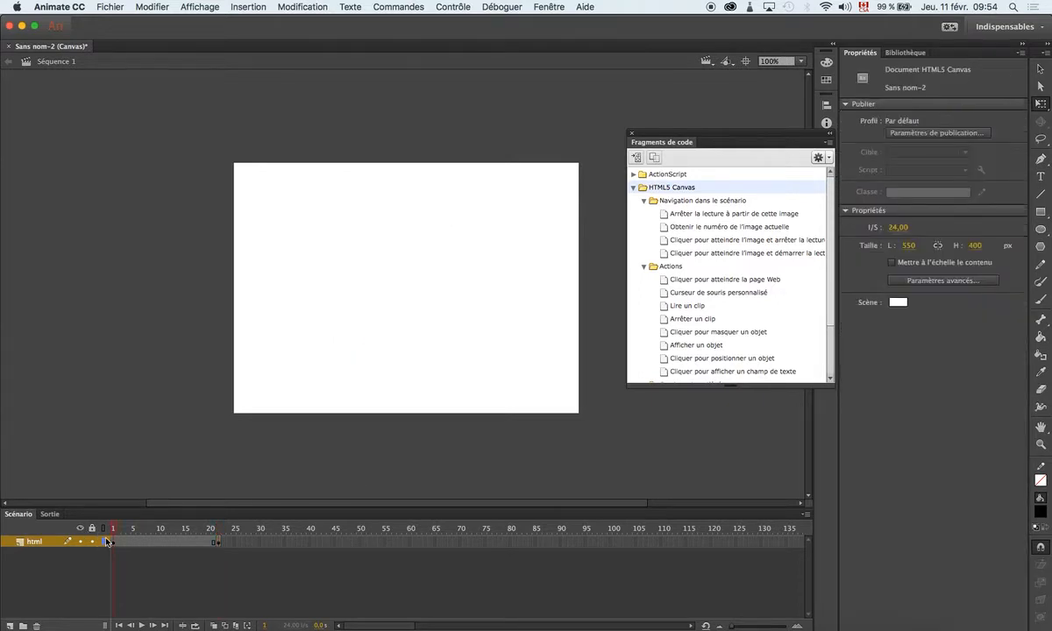
mouse_move(115, 530)
mouse_down()
mouse_move(243, 534)
mouse_move(114, 538)
mouse_up()
click(114, 542)
right_click(115, 542)
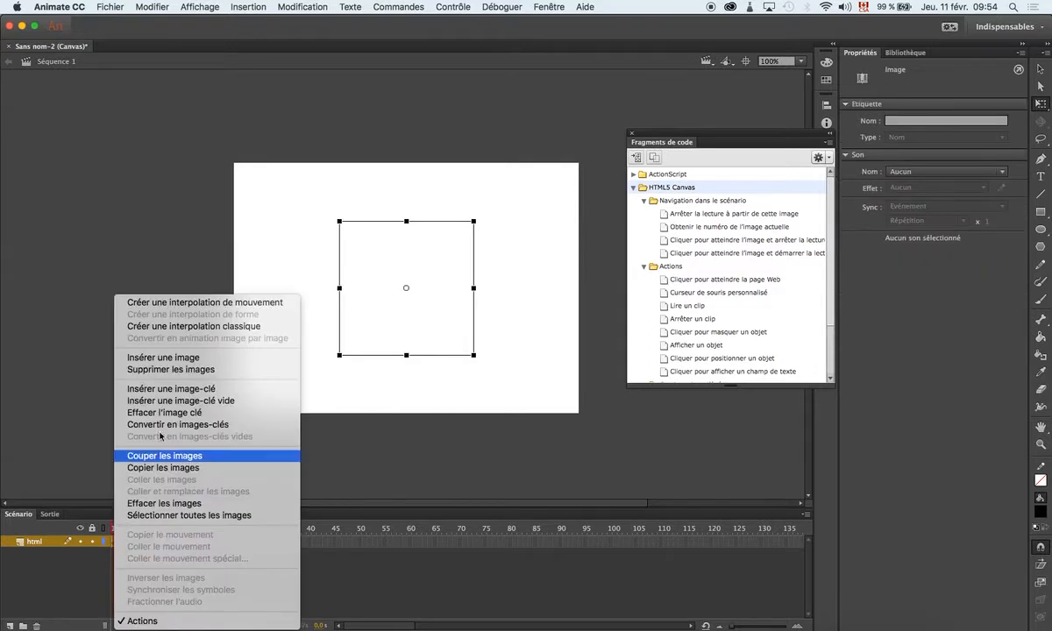
click(213, 327)
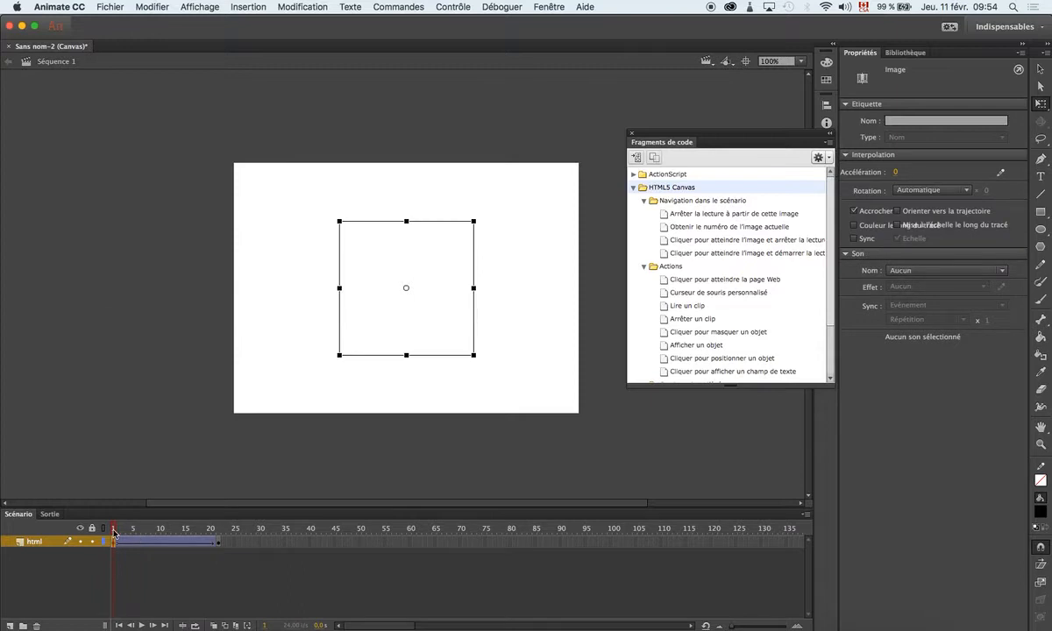
click(204, 531)
drag(203, 534, 96, 553)
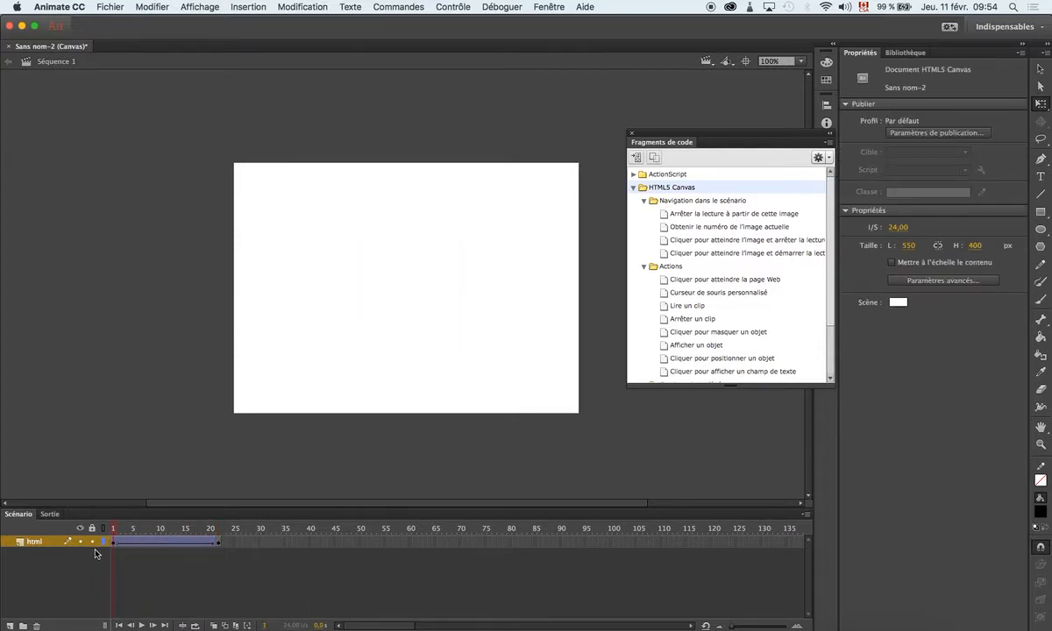
Add a new layer above html and name it action
click(11, 627)
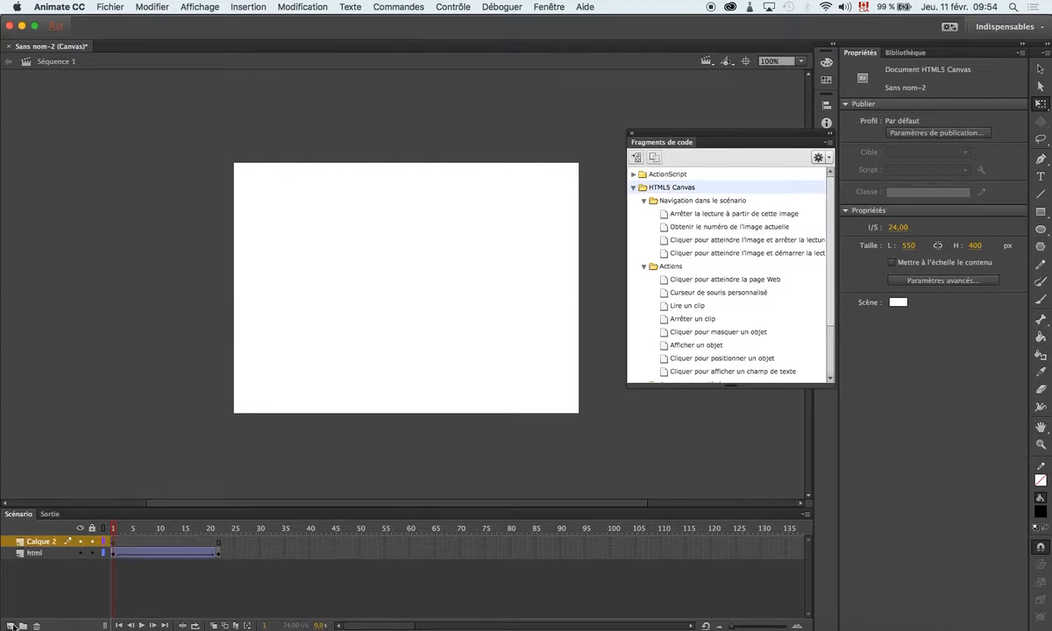
double_click(48, 541)
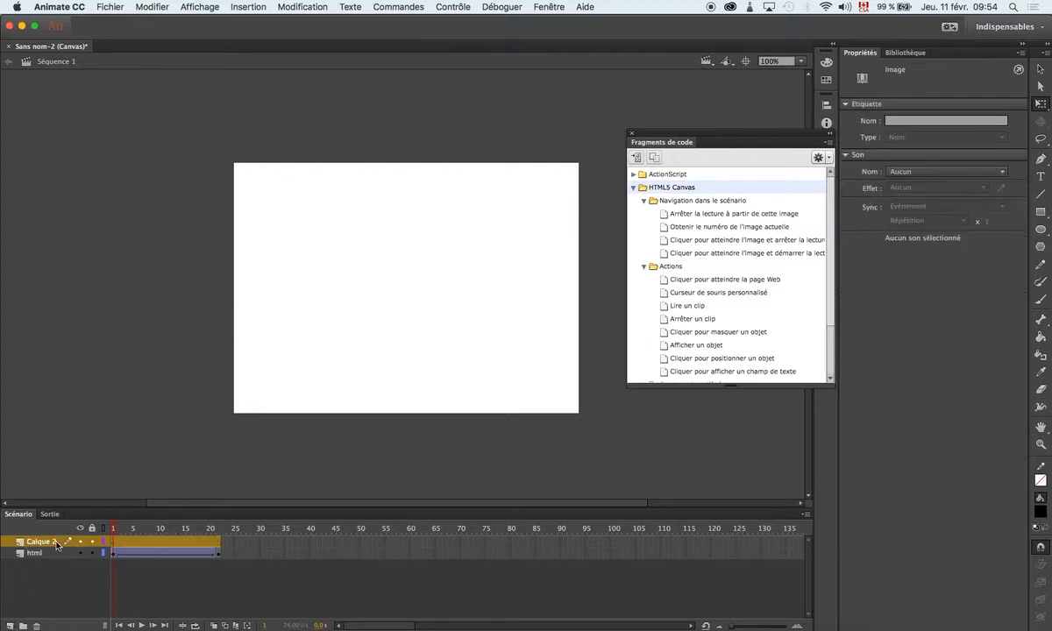
text(acti)
key(BackSpace)
key(BackSpace)
text(t)
click(249, 310)
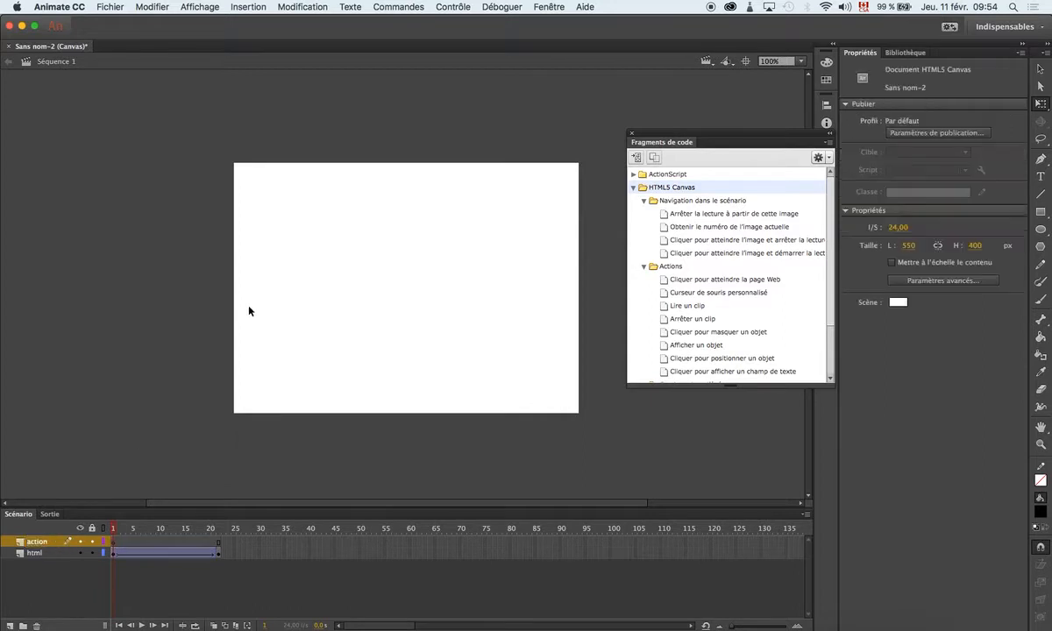
Delete the action layer
click(61, 554)
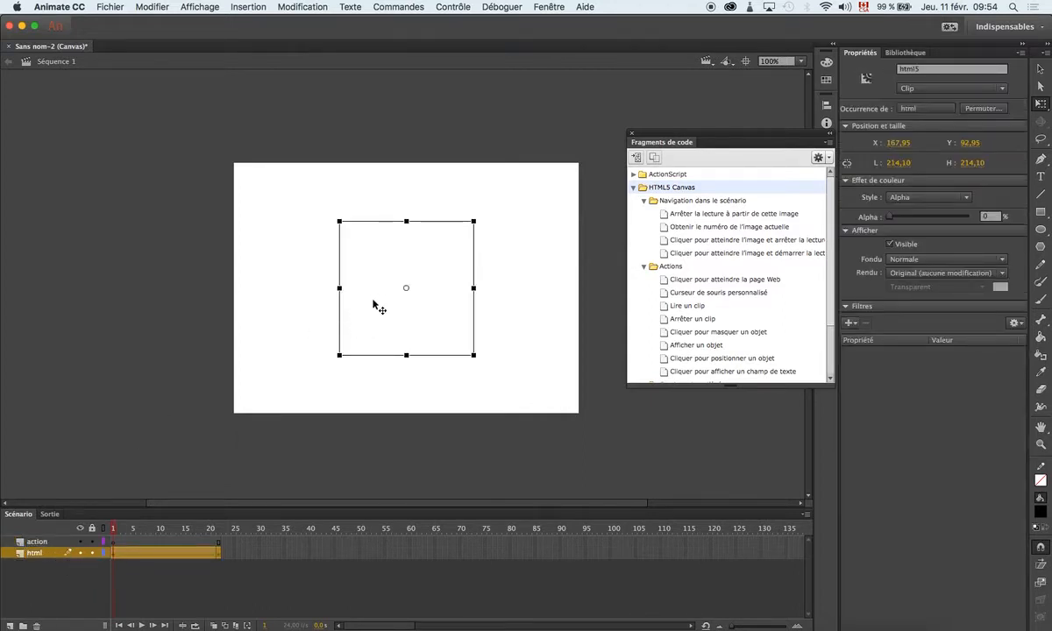
click(37, 543)
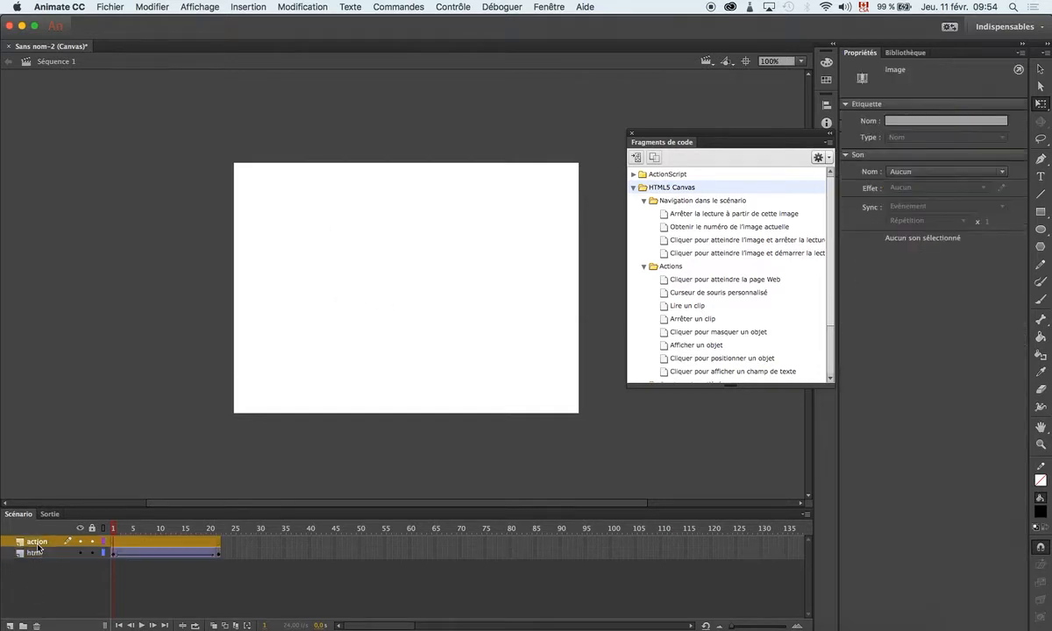
click(36, 625)
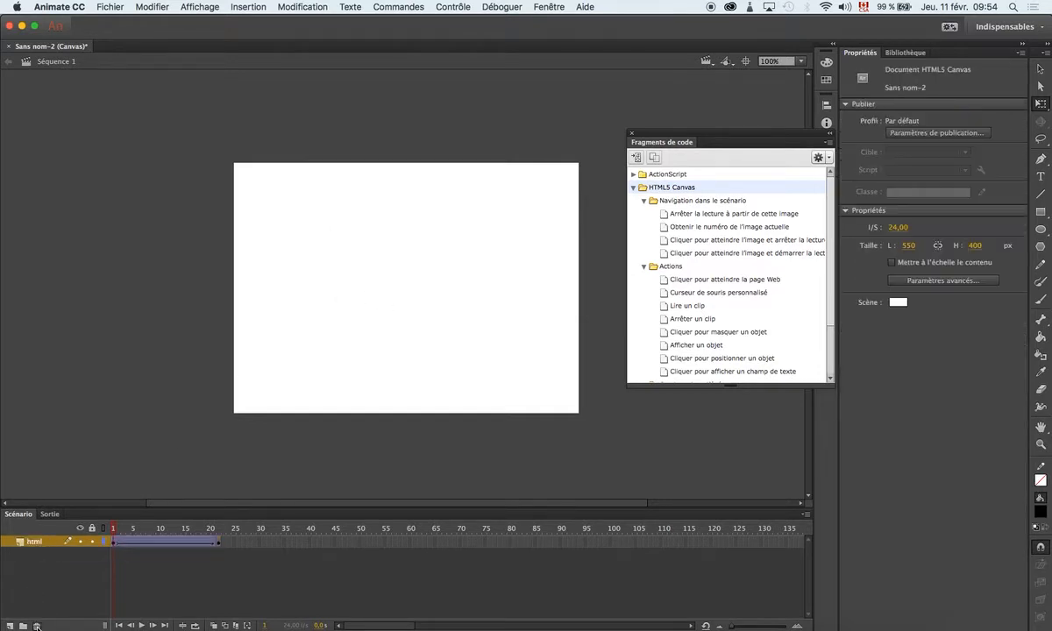
Apply the HTML5 Canvas code snippet "Cliquer pour atteindre la page Web" to the logo instance at frame 1, with the Actions editor open
click(113, 542)
click(371, 314)
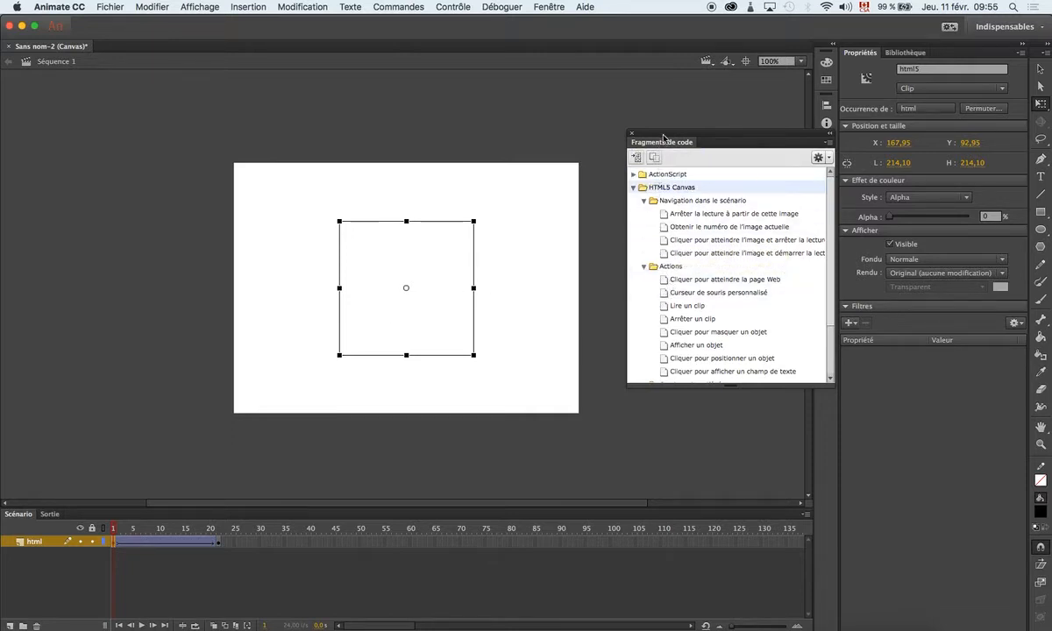
drag(664, 135, 628, 123)
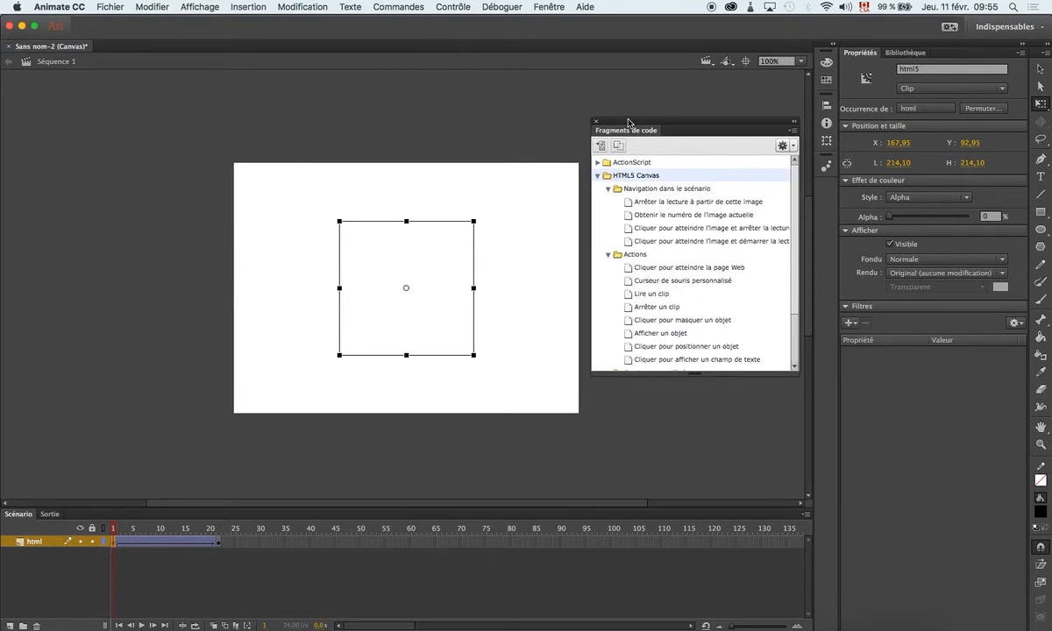
click(554, 9)
click(815, 177)
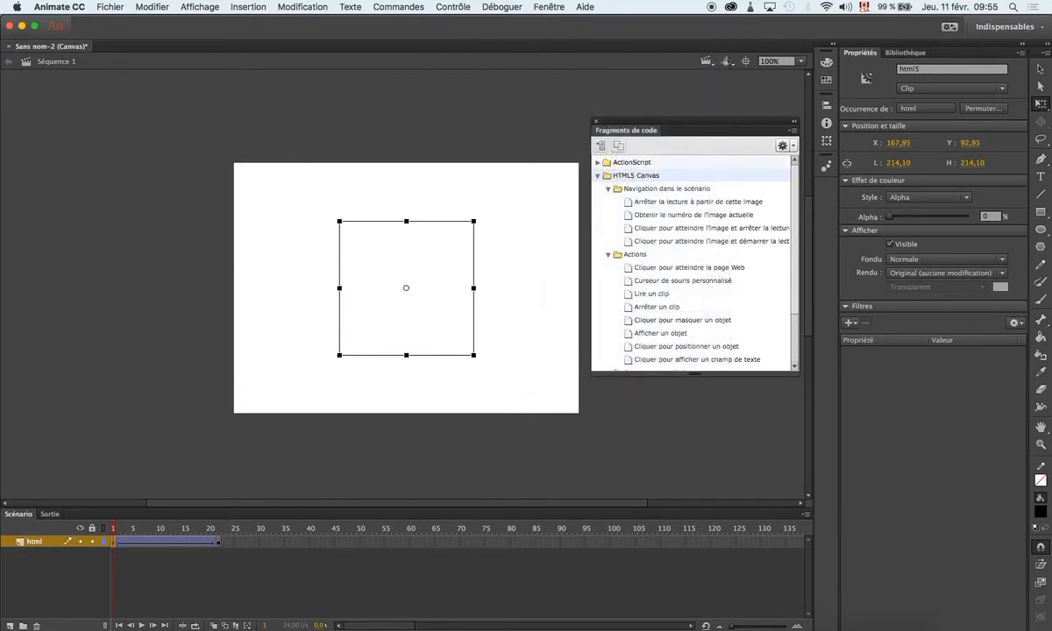
key(F9)
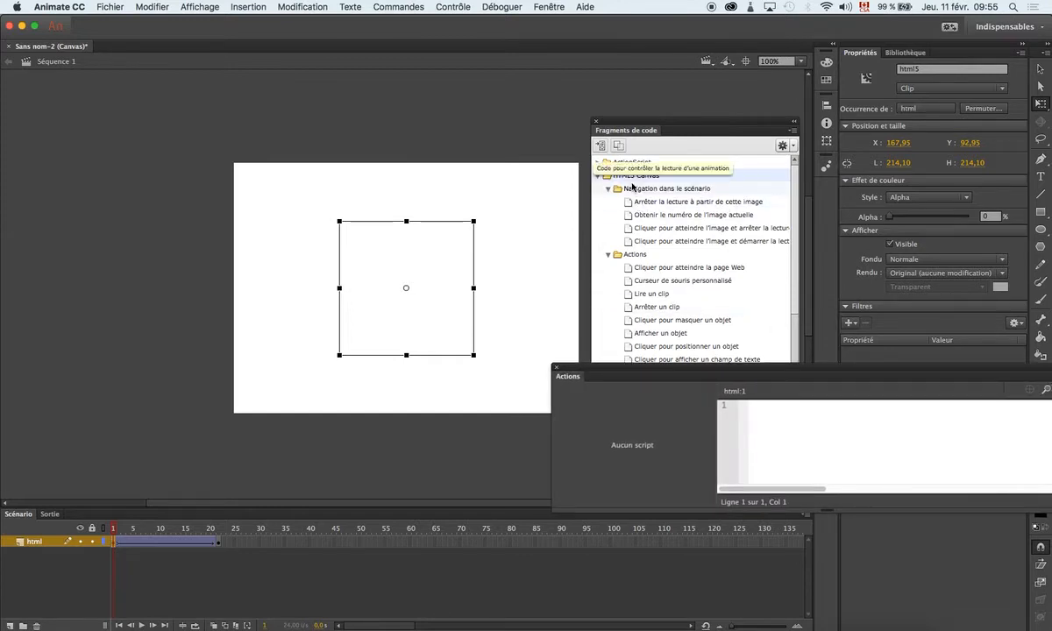
double_click(626, 272)
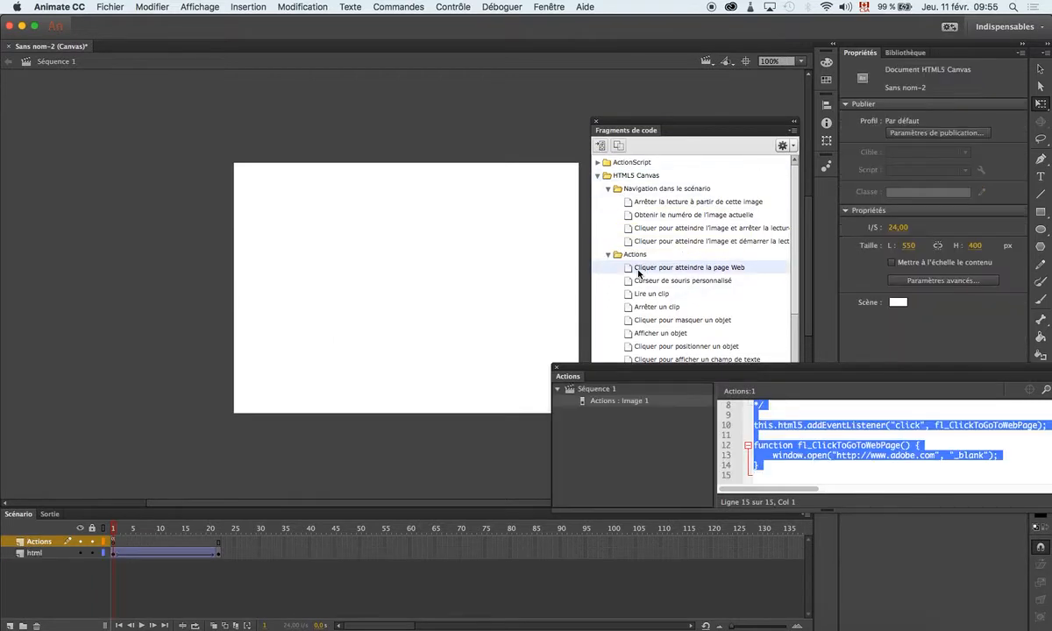
click(935, 455)
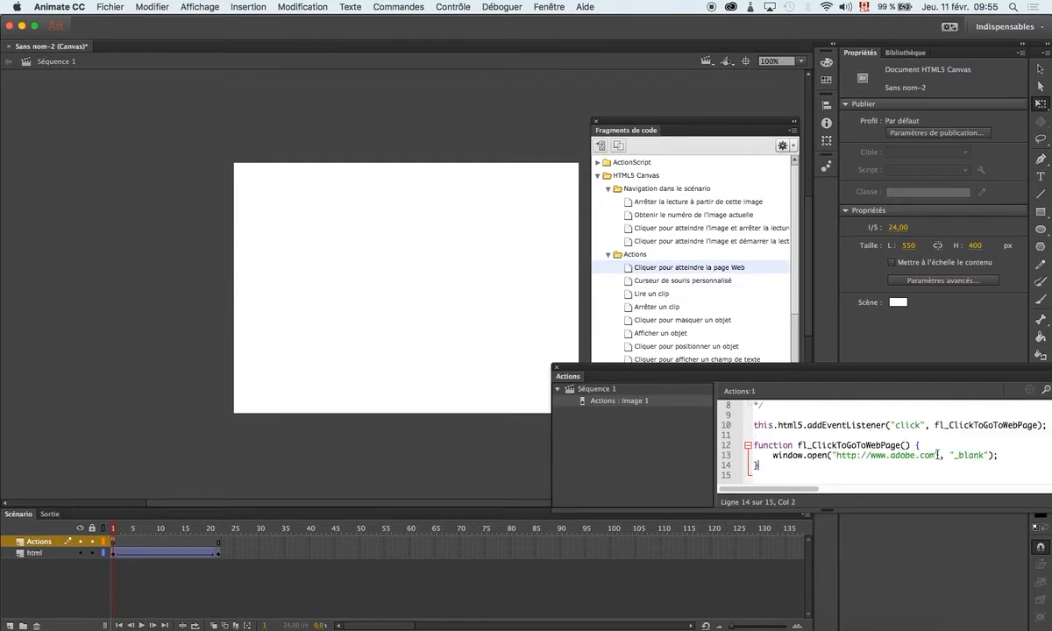
drag(935, 455, 836, 457)
drag(773, 376, 638, 321)
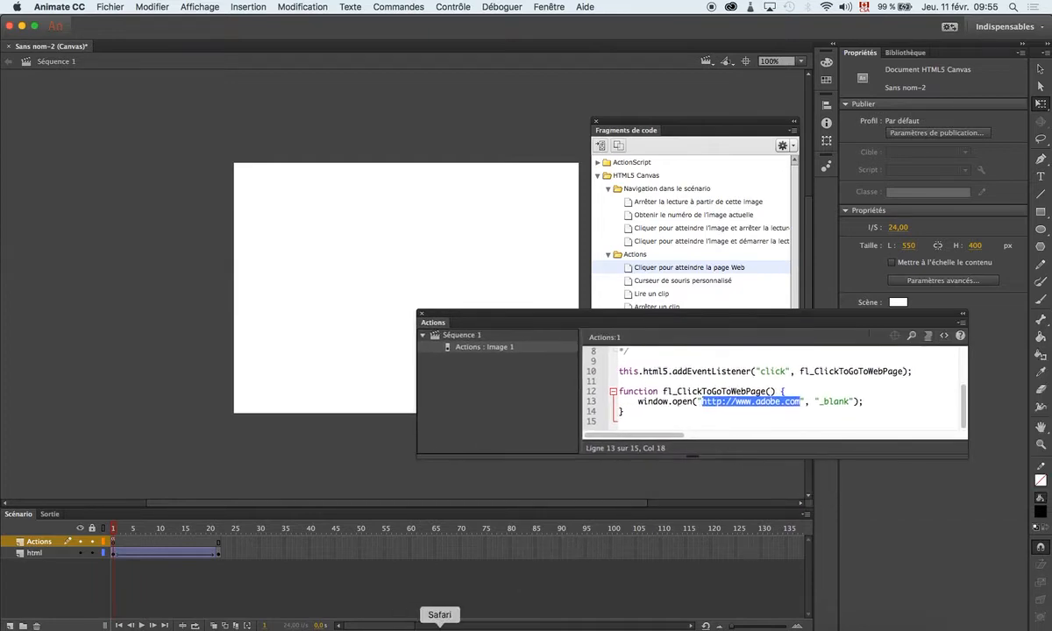
Switch to Safari, open w3schools.com in a new window and copy its full address
click(434, 625)
click(487, 42)
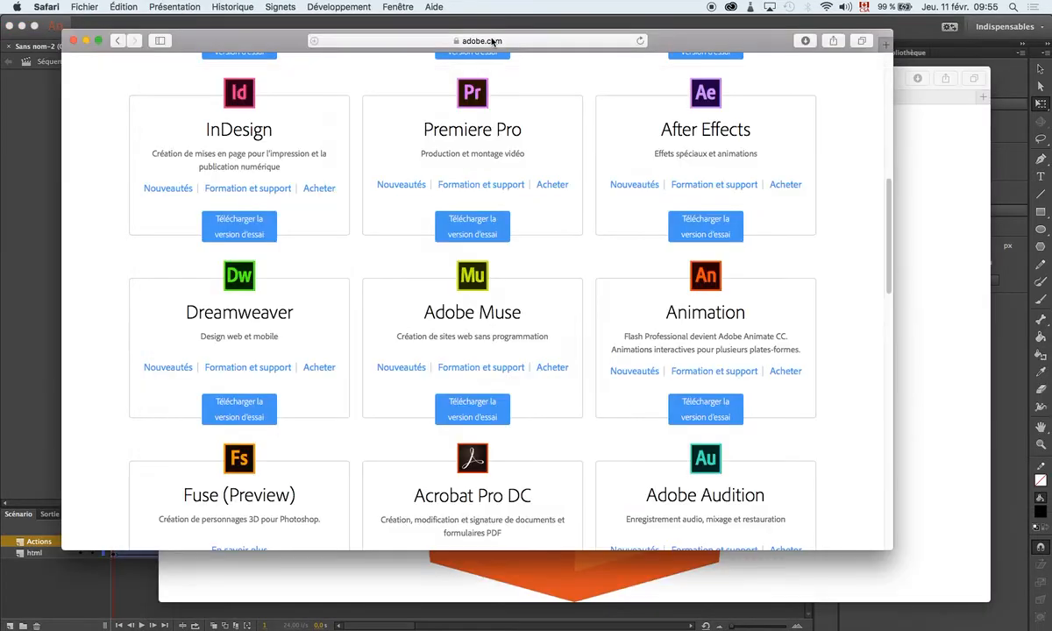
click(491, 40)
key(super+n)
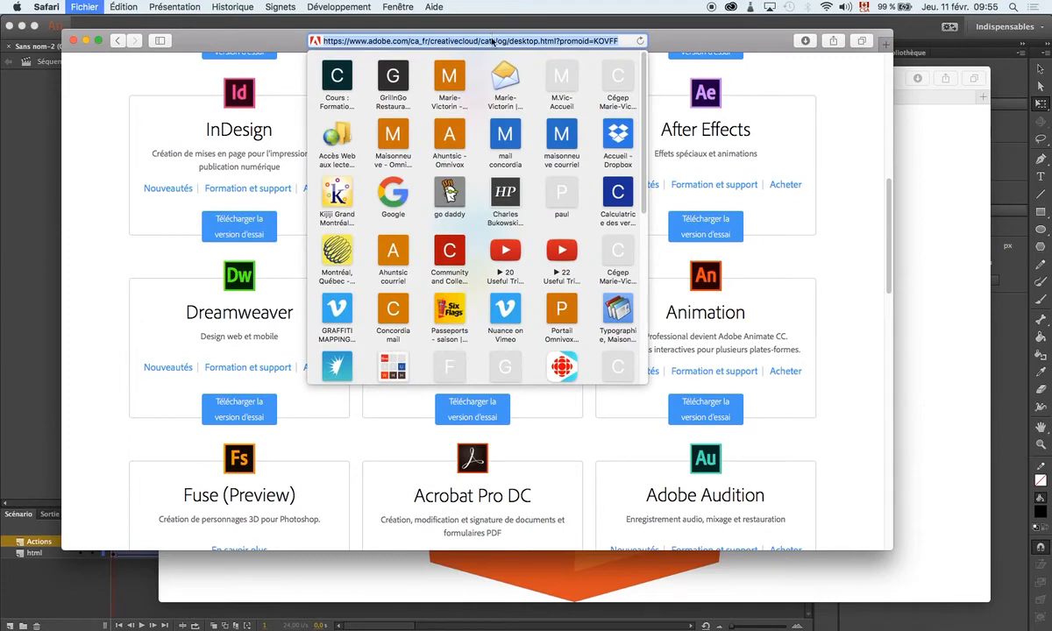
text(w3schools.com)
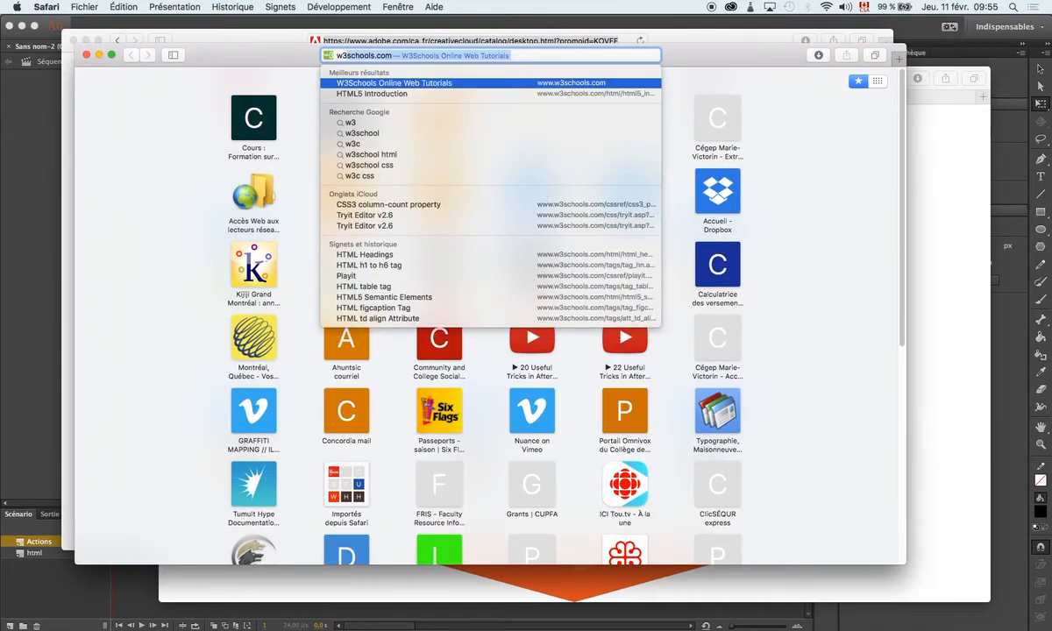
key(Return)
click(522, 51)
key(super+c)
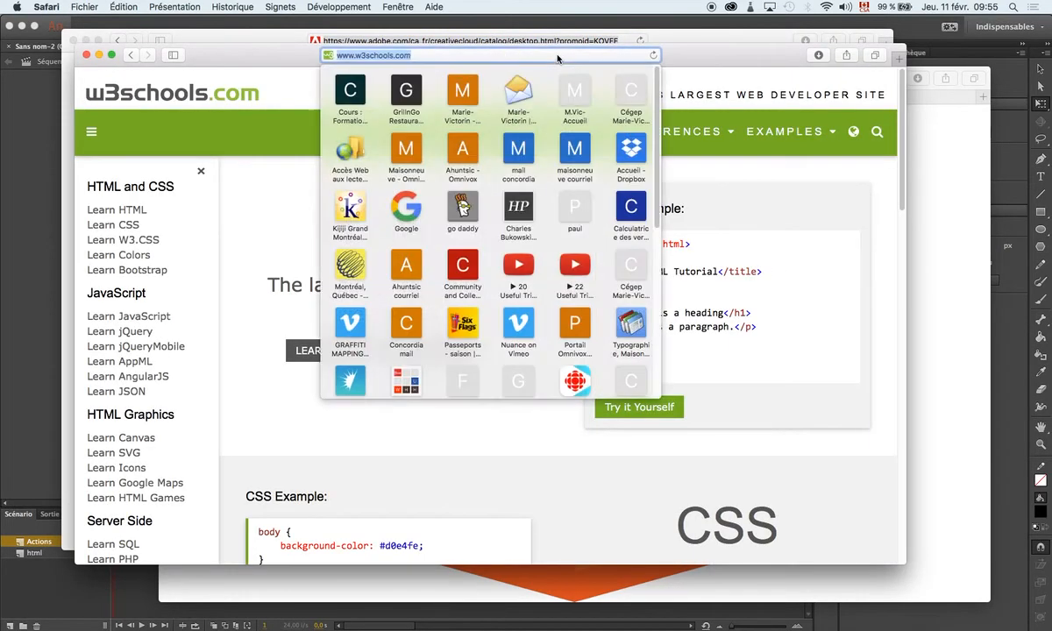
click(45, 214)
key(super+v)
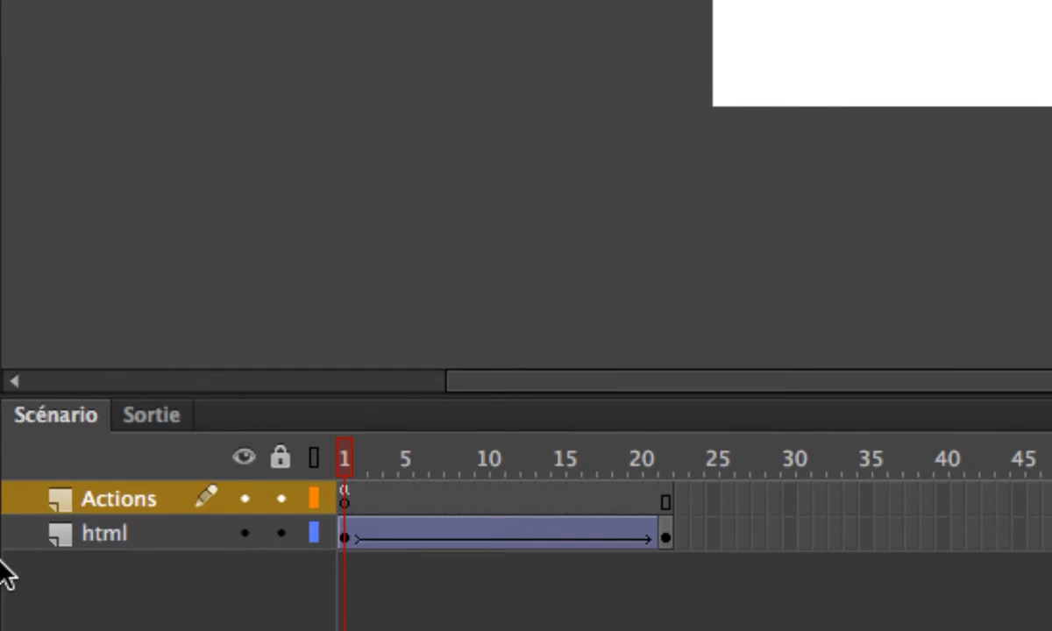
Review the whole frame 1 script of the Actions layer in an enlarged Actions editor, and close the editor
click(342, 497)
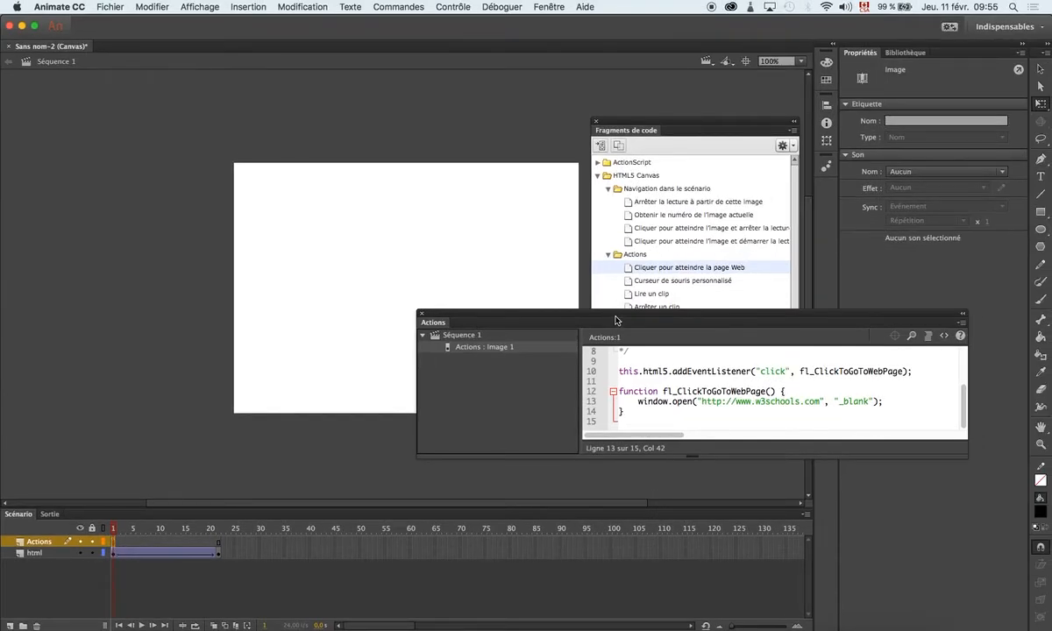
drag(587, 315, 463, 172)
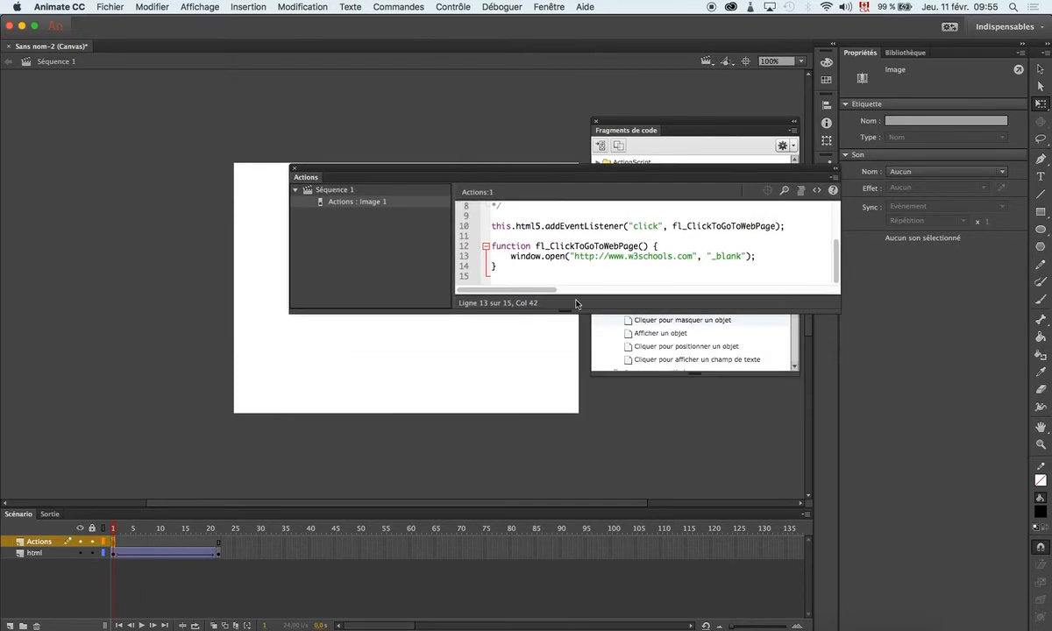
drag(548, 313, 561, 502)
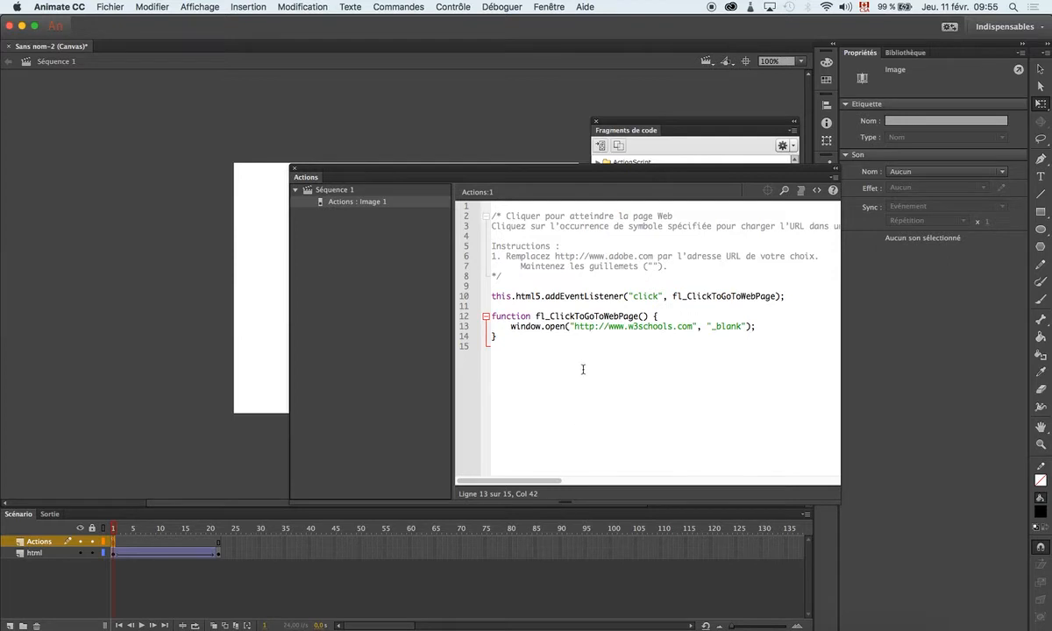
click(505, 296)
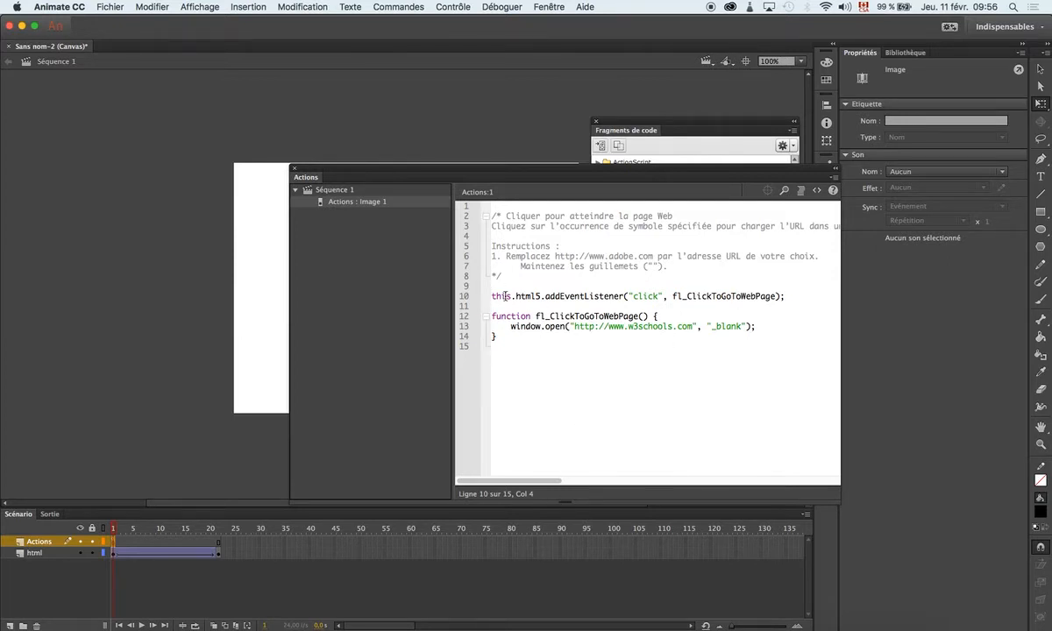
drag(430, 172, 523, 205)
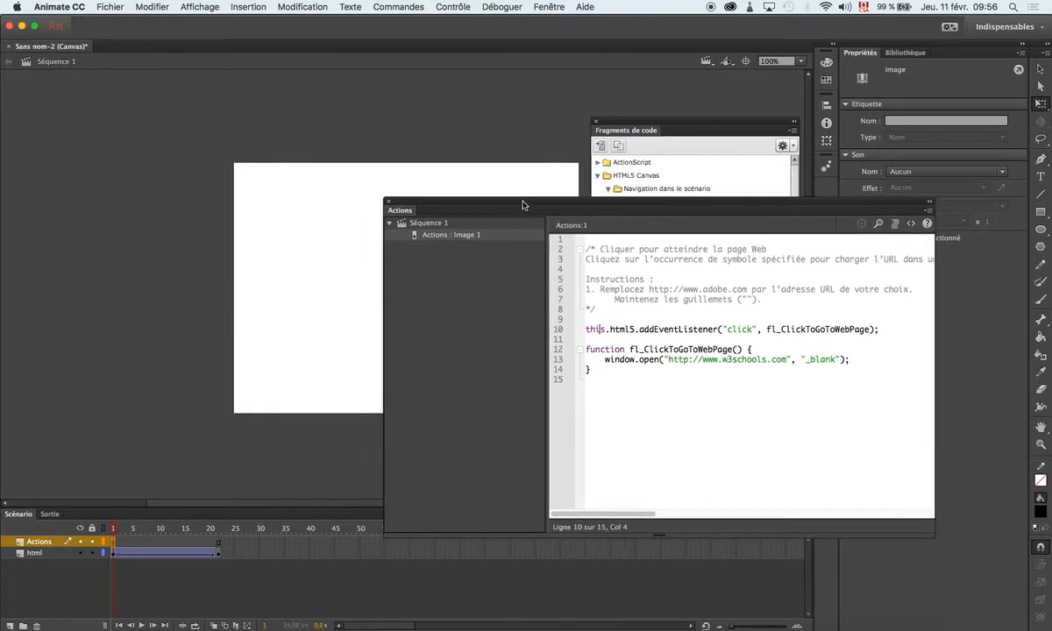
key(F9)
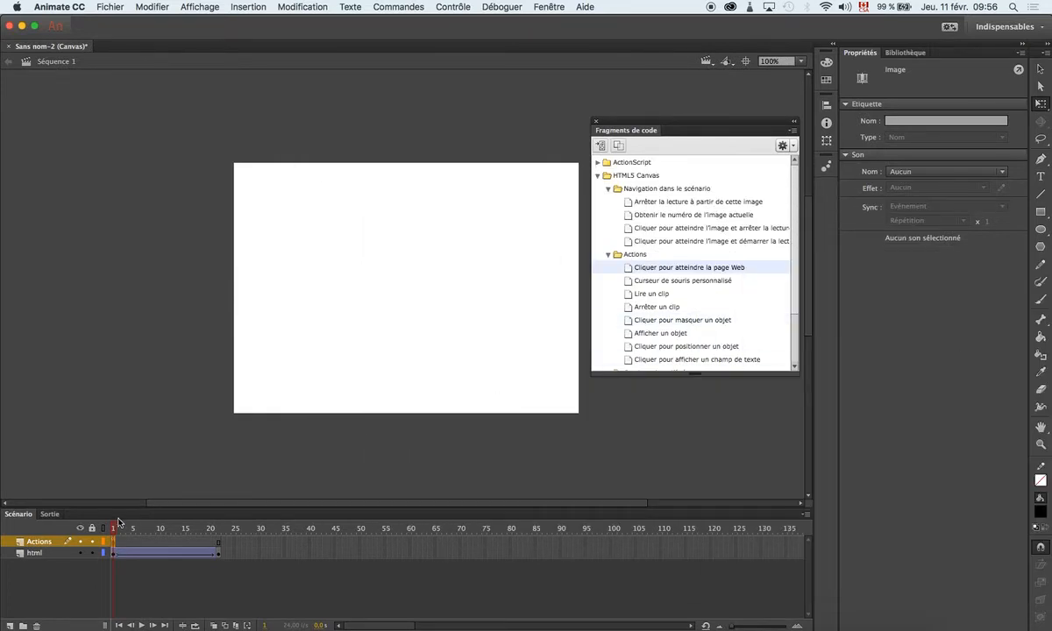
Insert a keyframe at frame 22 of the Actions layer and apply the "Arrêter la lecture à partir de cette image" snippet to it
drag(113, 529, 206, 530)
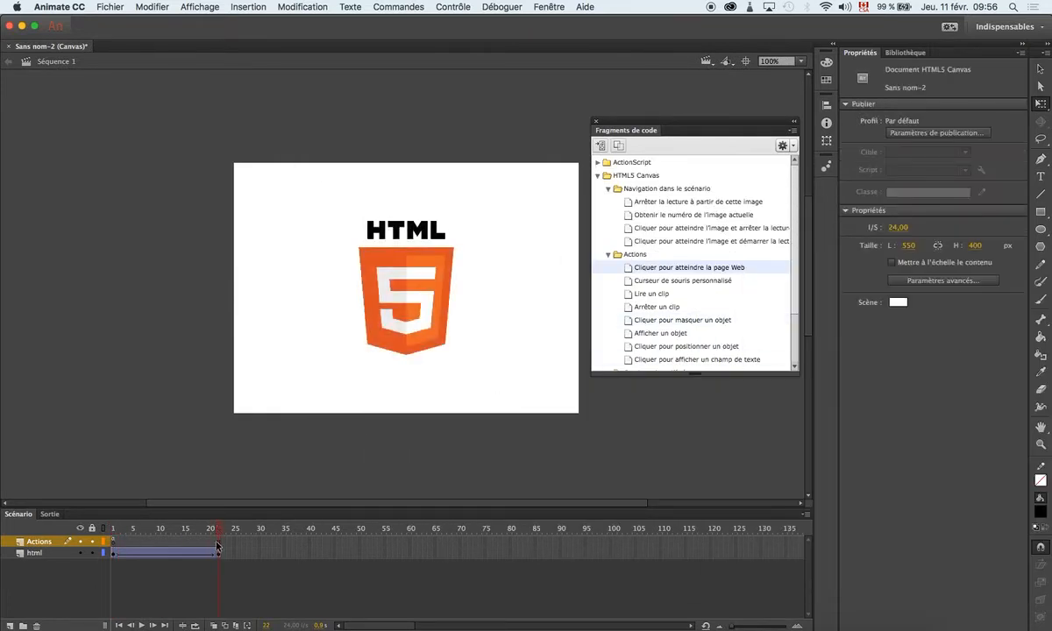
click(218, 546)
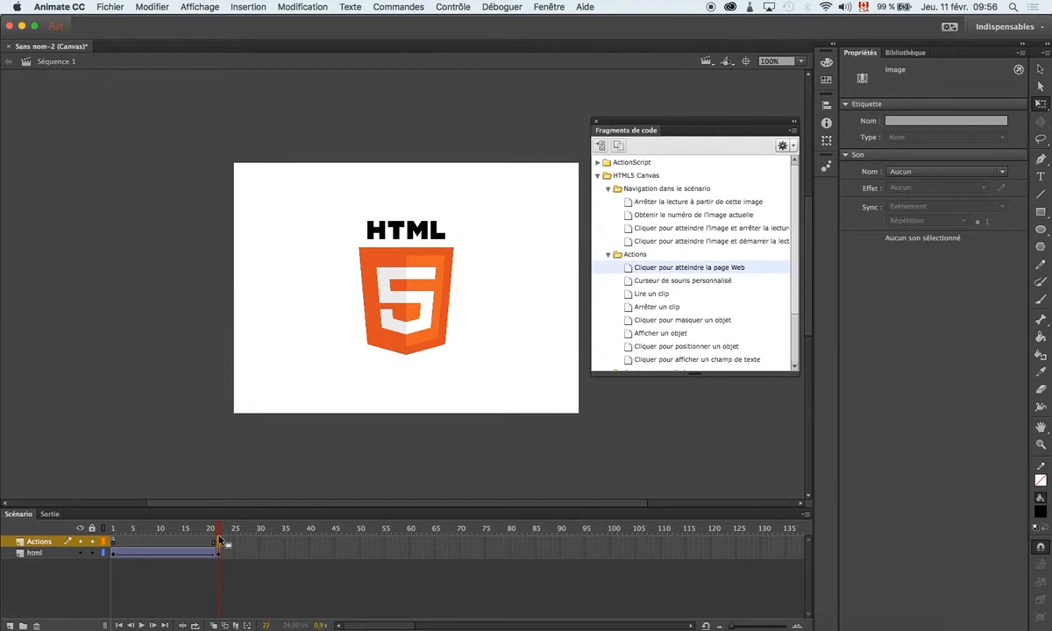
click(680, 207)
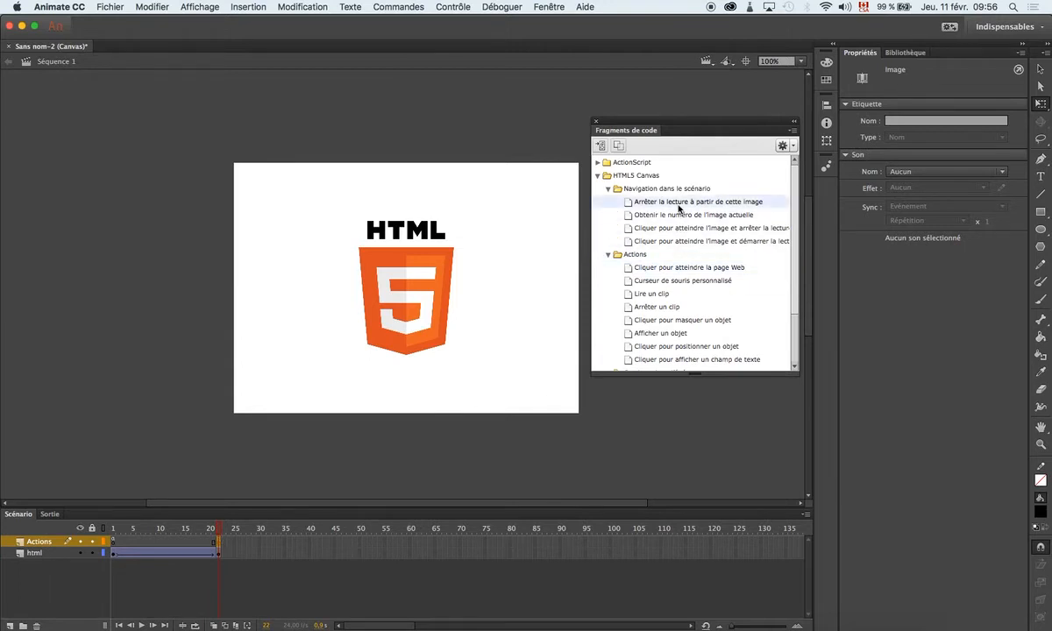
double_click(678, 208)
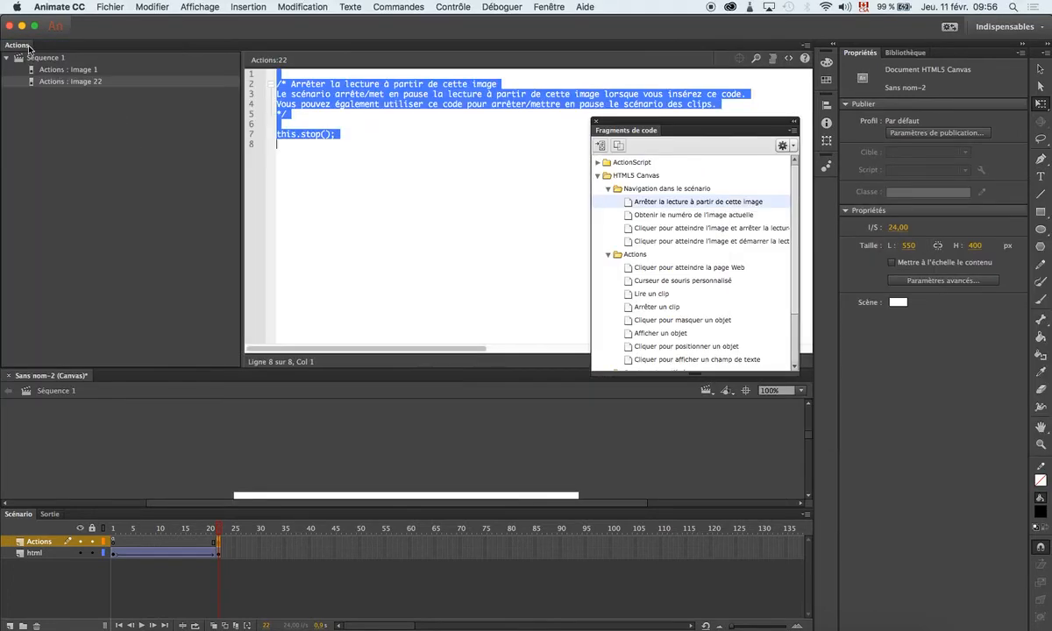
drag(19, 44, 983, 257)
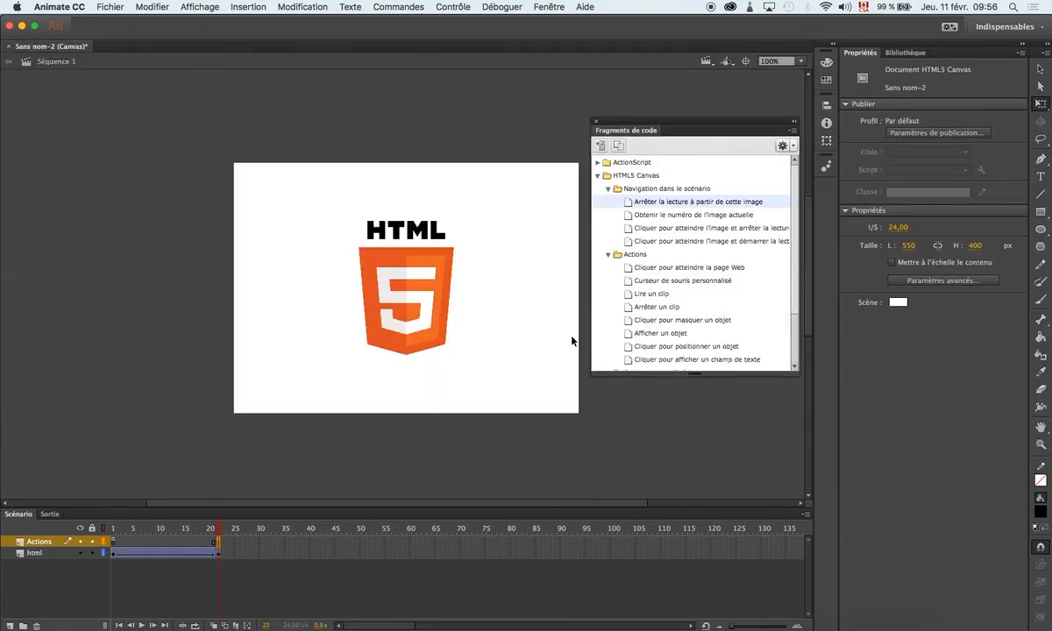
key(Return)
Begin saving the document under a new name on the Bureau, creating a folder there named html_fla
click(109, 7)
click(129, 113)
click(358, 271)
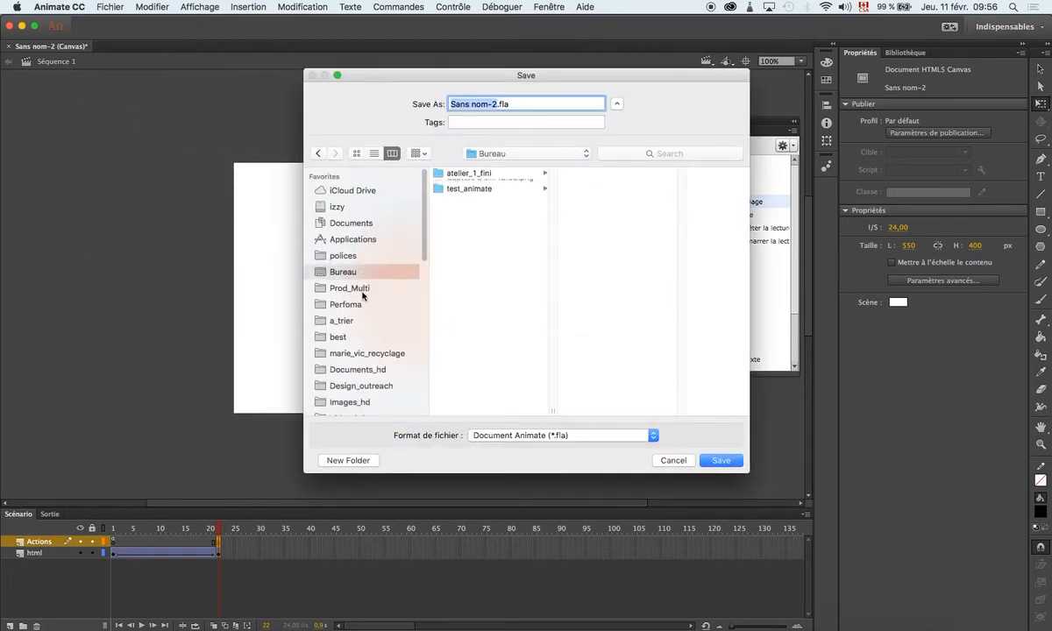
click(348, 460)
text(h)
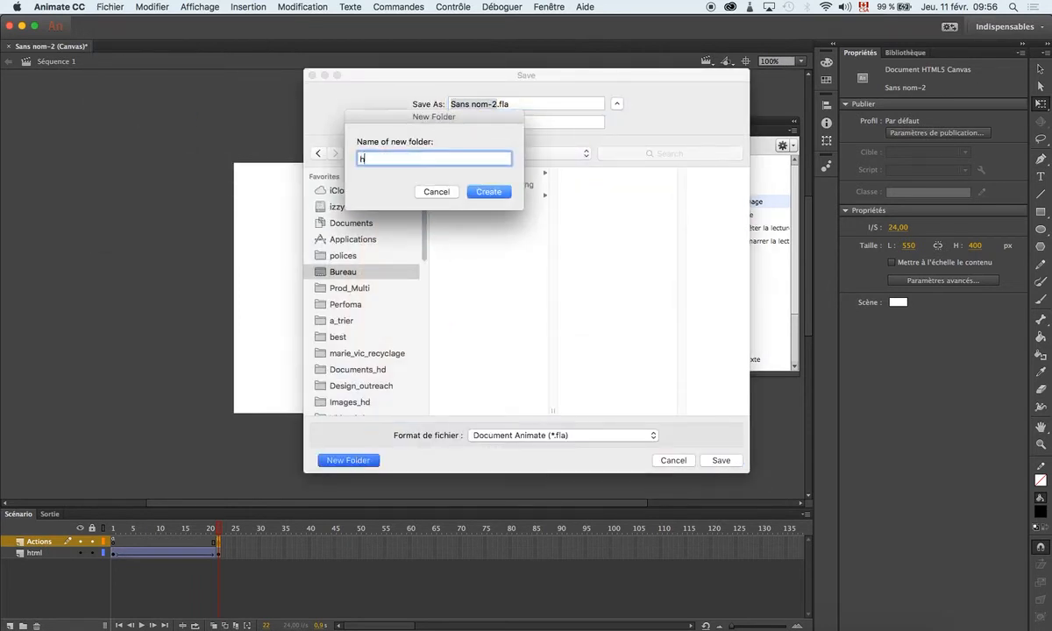
text(tml_fla)
key(Return)
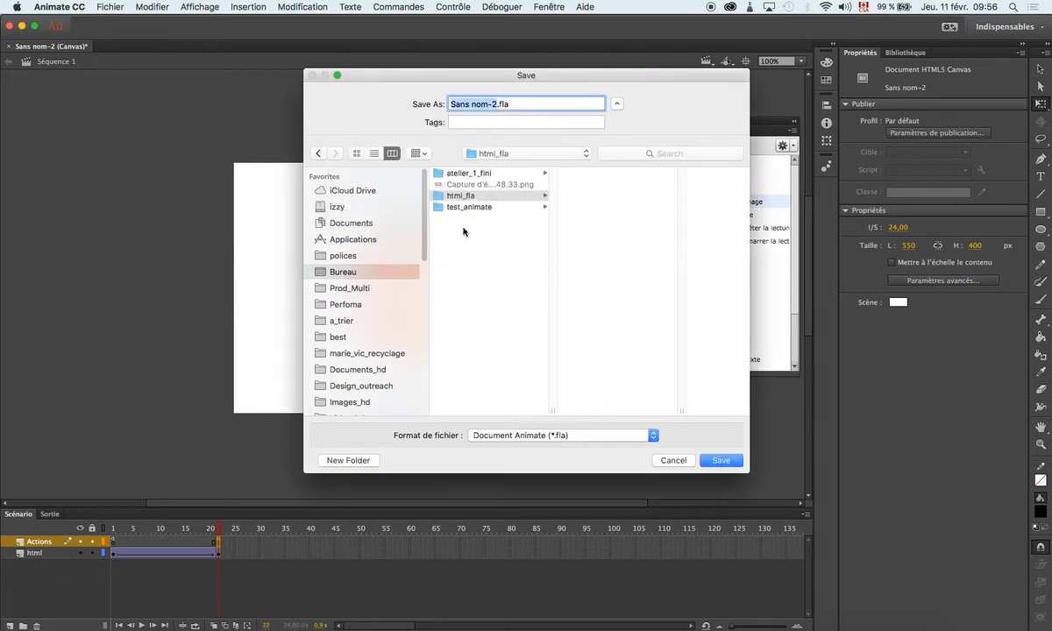
Save the document in the html_fla folder as html_base.fla
click(445, 194)
click(497, 104)
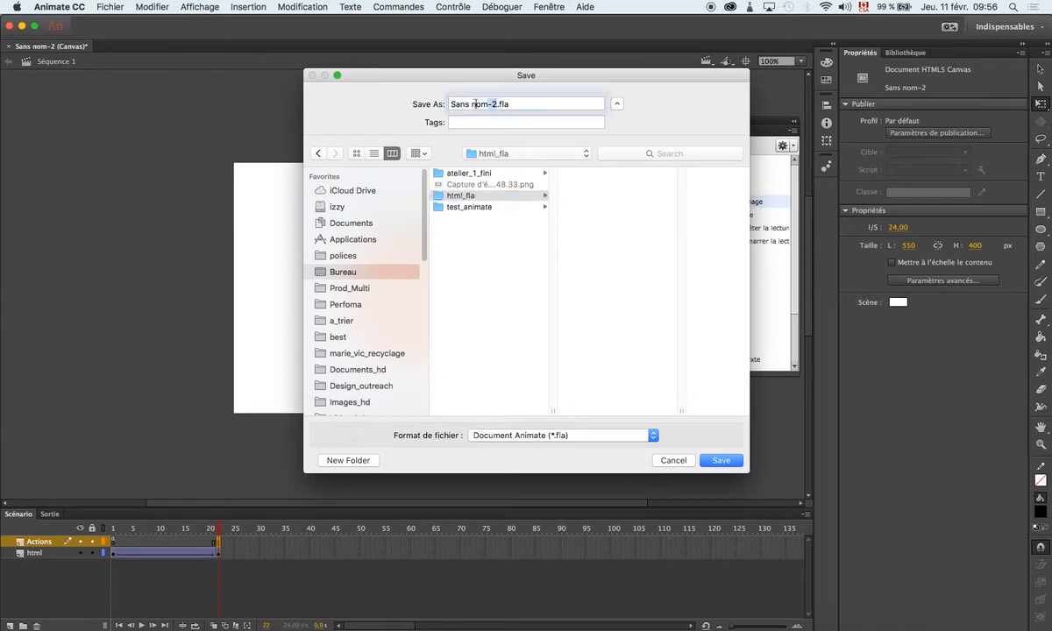
text(html_ba)
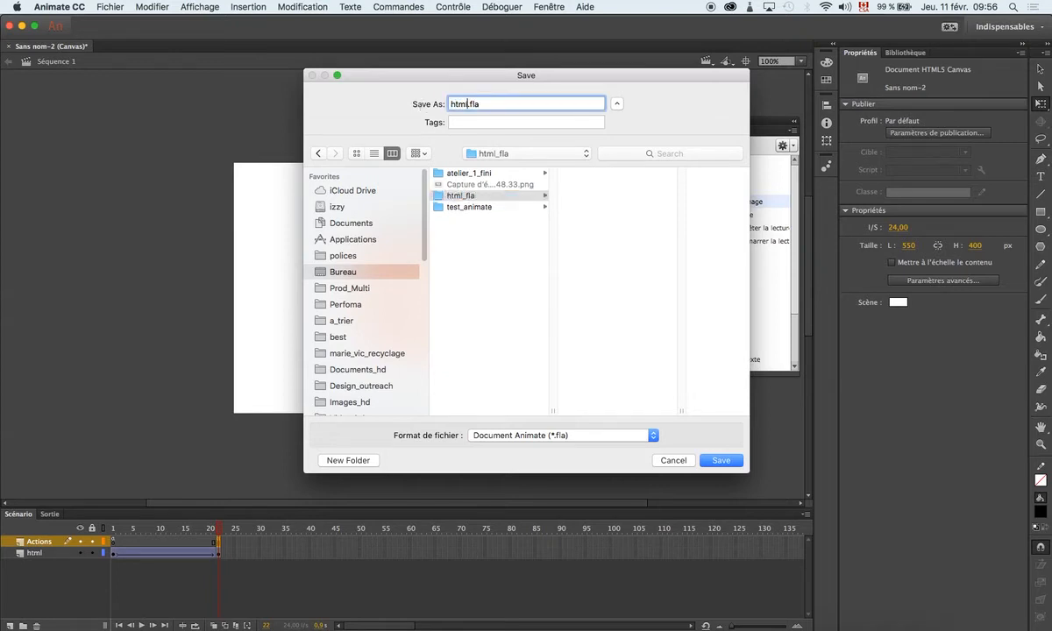
text(se)
key(Return)
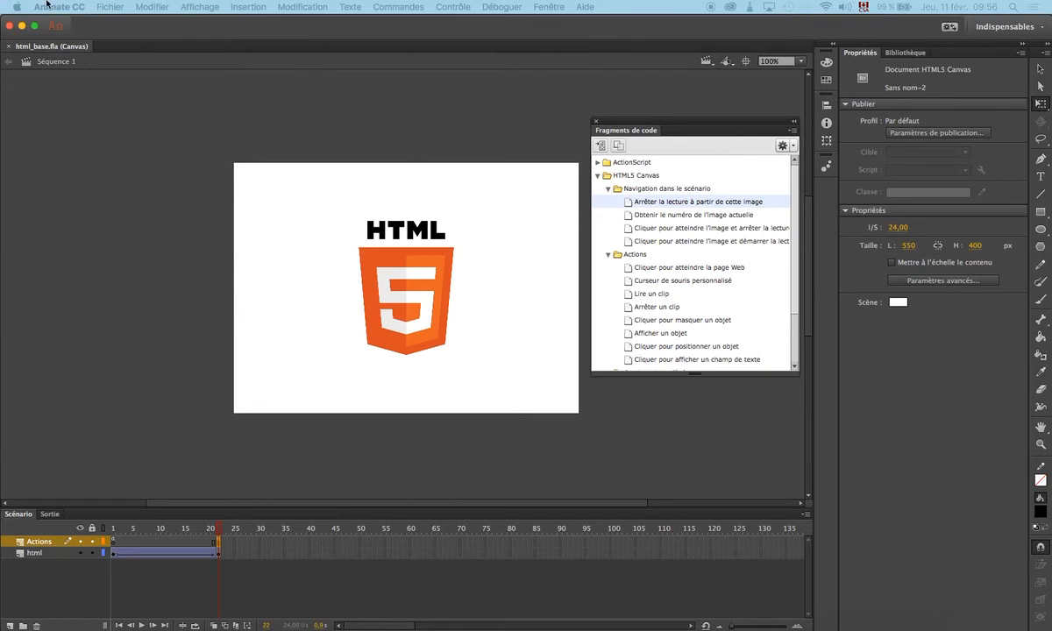
Open the publish settings and turn off the "Scénario en boucle" option for the JavaScript/HTML output
click(85, 8)
mouse_move(98, 7)
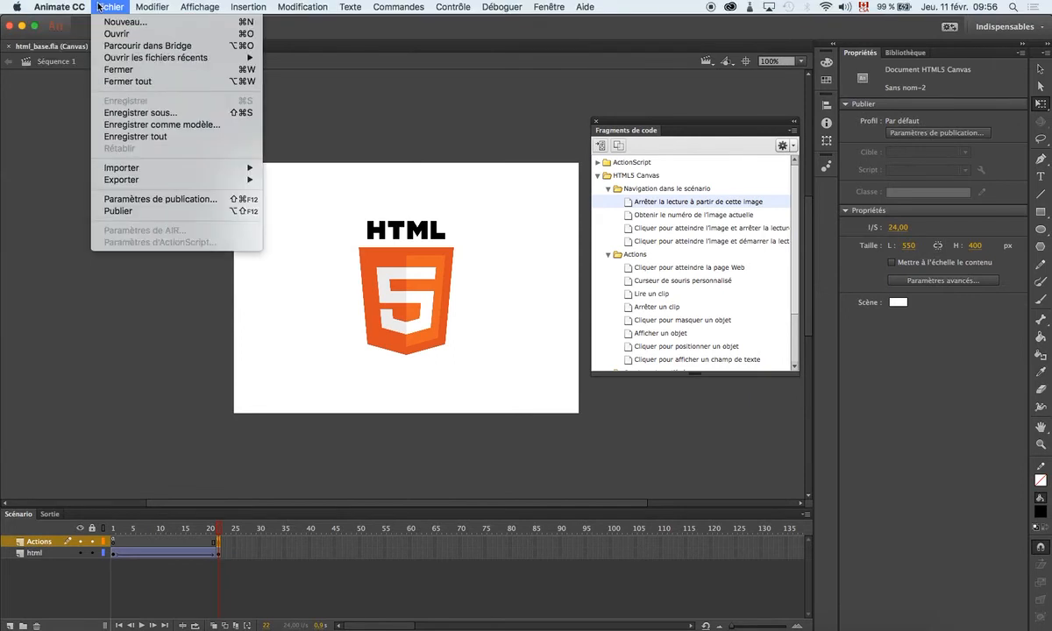
click(142, 199)
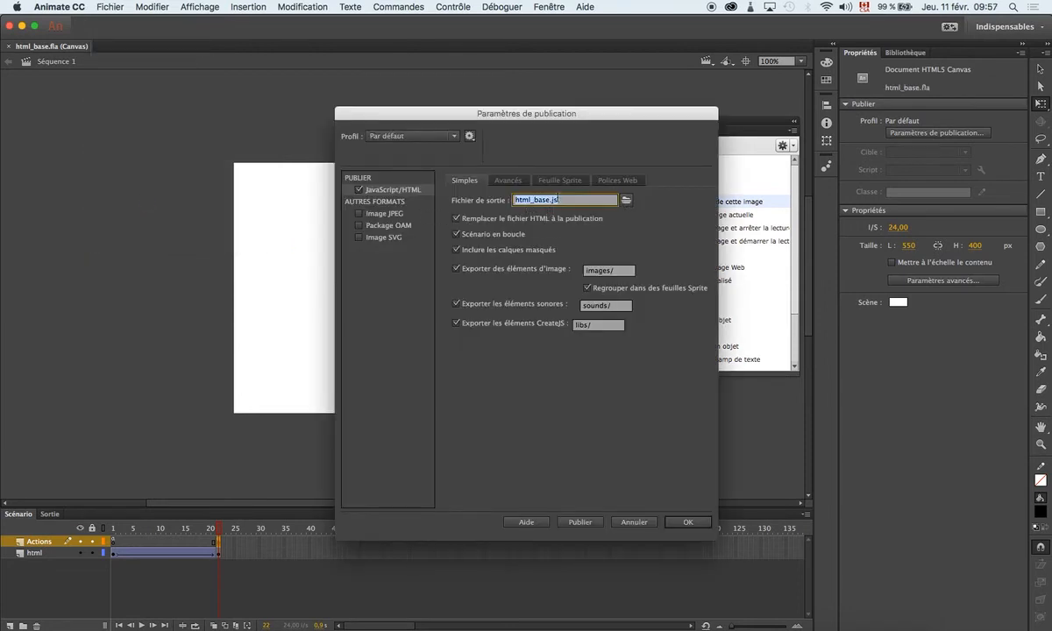
click(457, 235)
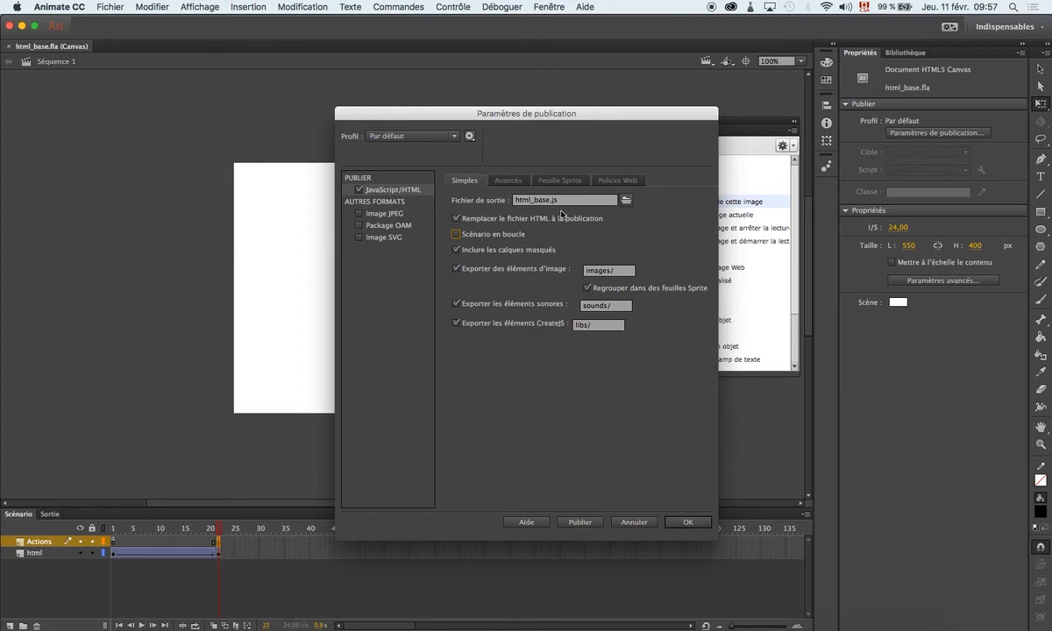
Review the advanced, sprite sheet and web font publish settings, then publish the document and return to the timeline
click(518, 180)
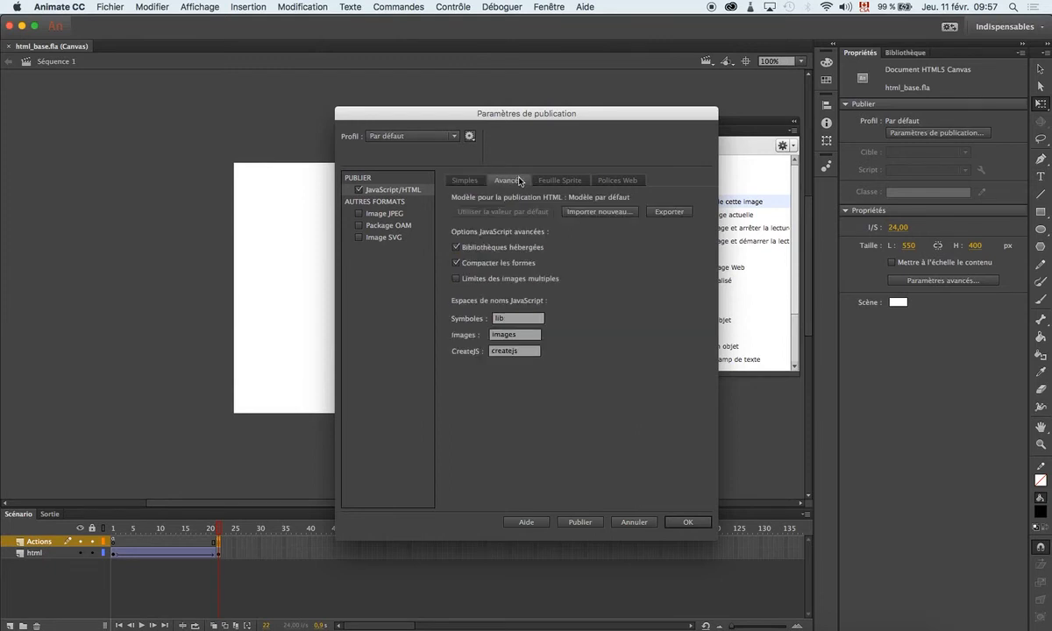
click(565, 181)
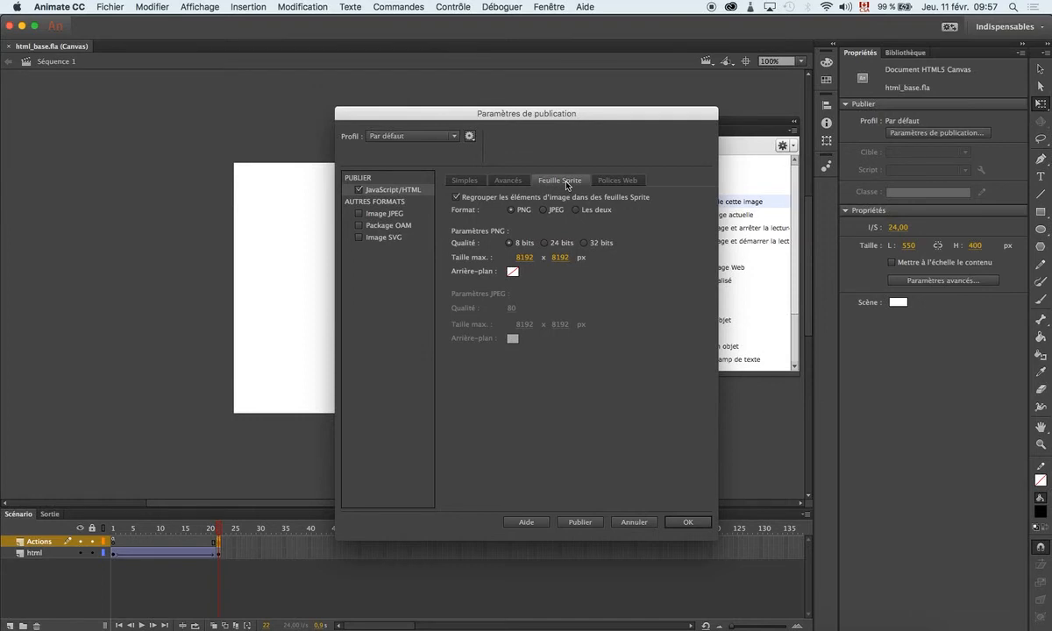
click(605, 181)
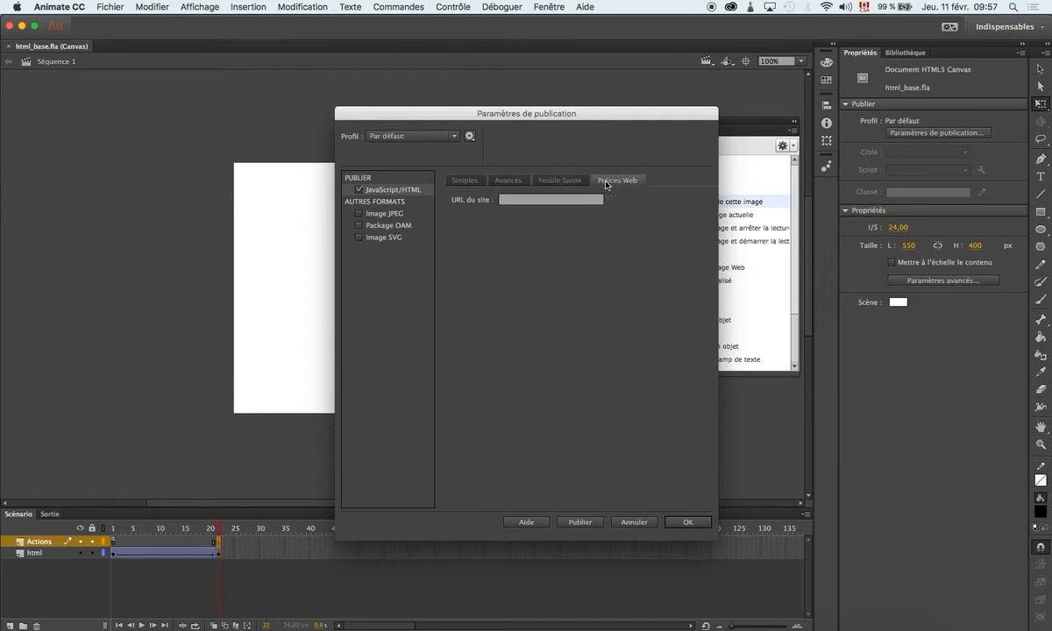
click(465, 181)
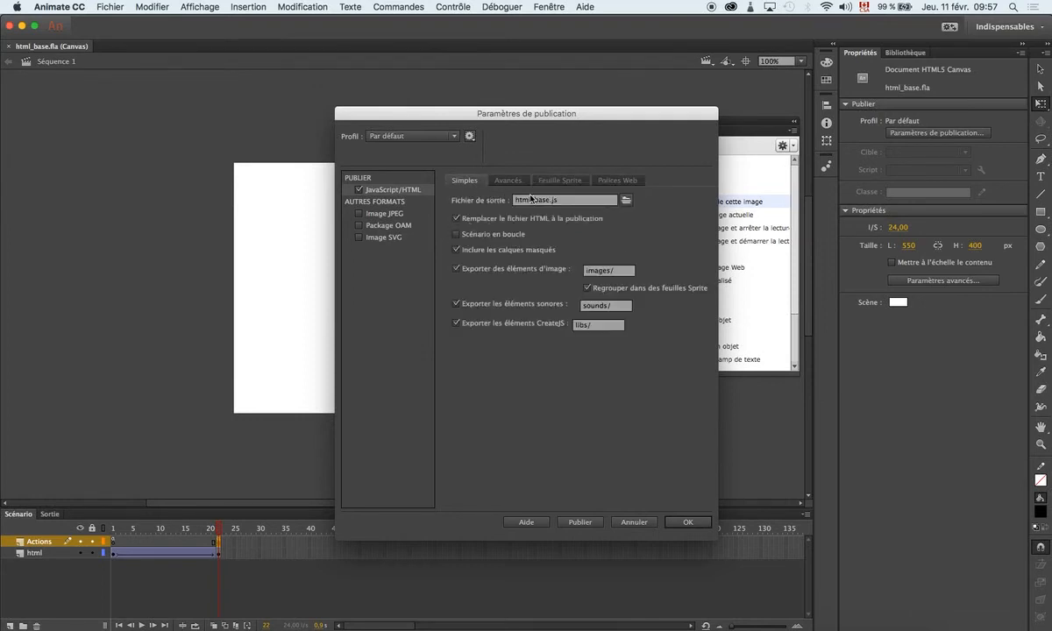
click(581, 522)
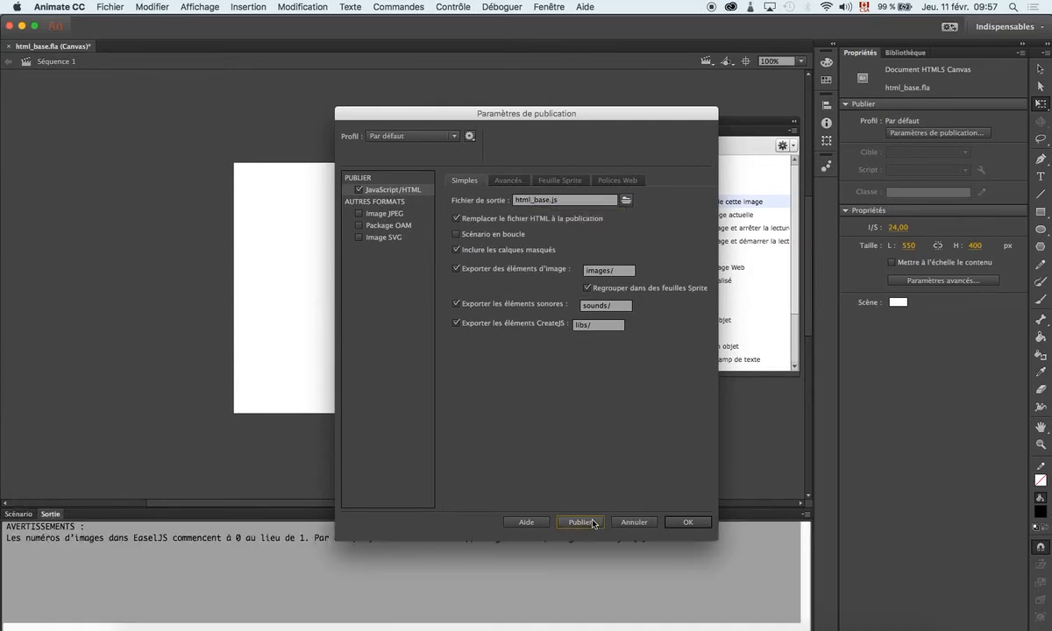
click(686, 523)
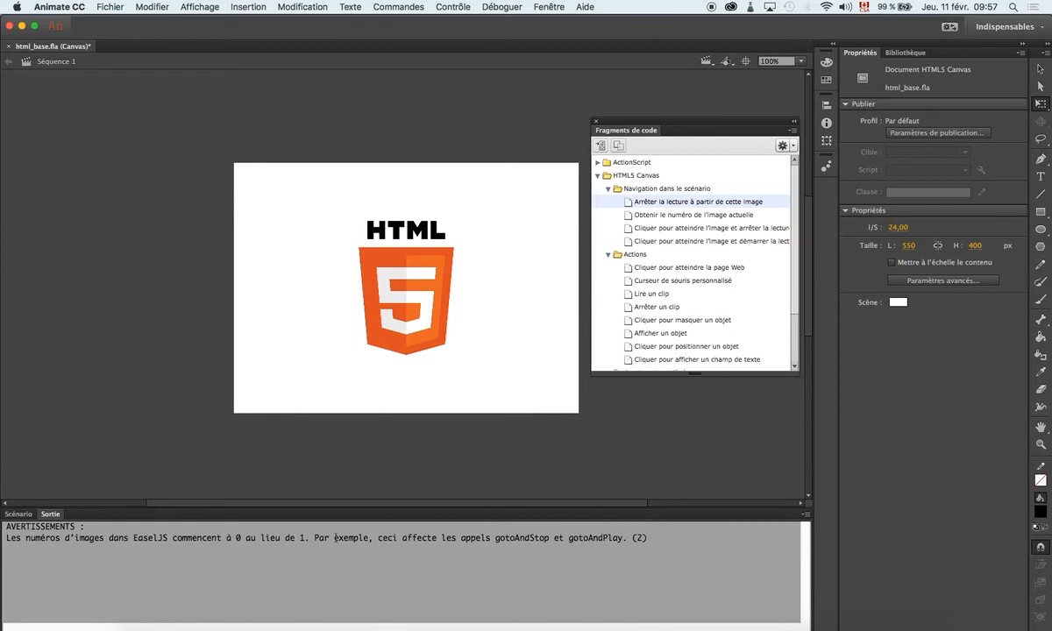
click(16, 515)
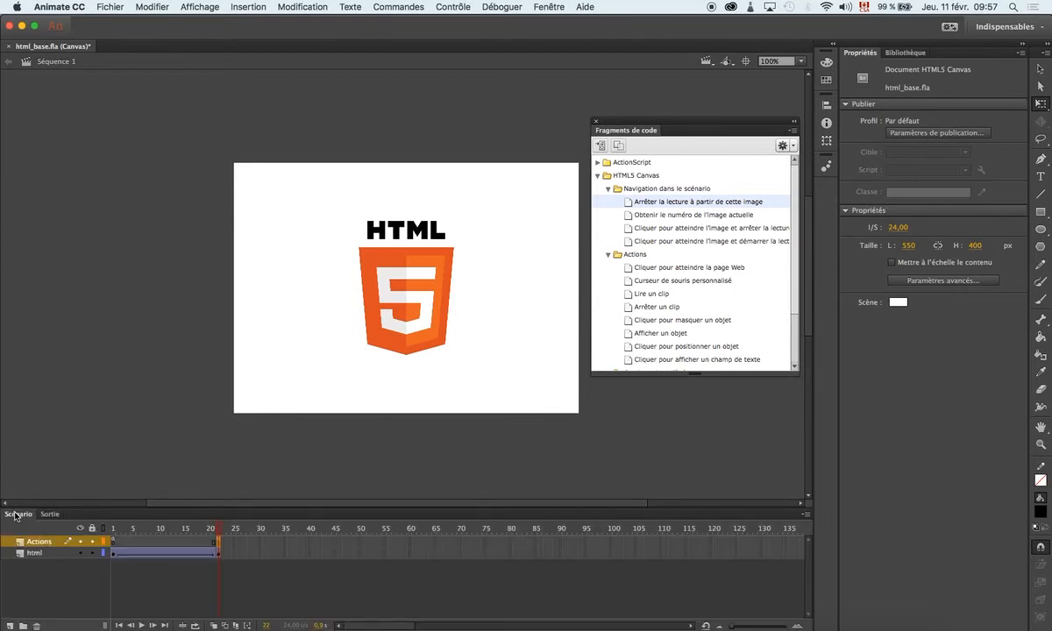
Switch to Finder and examine the published files in the html_fla folder, including the html_base.js code and the exported image in images
click(124, 624)
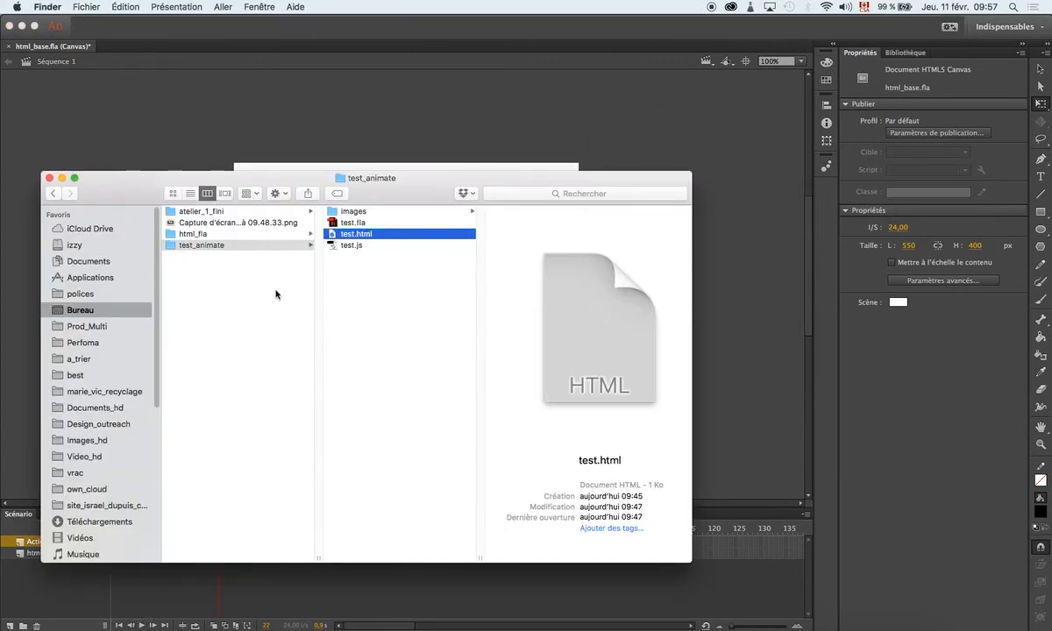
click(223, 234)
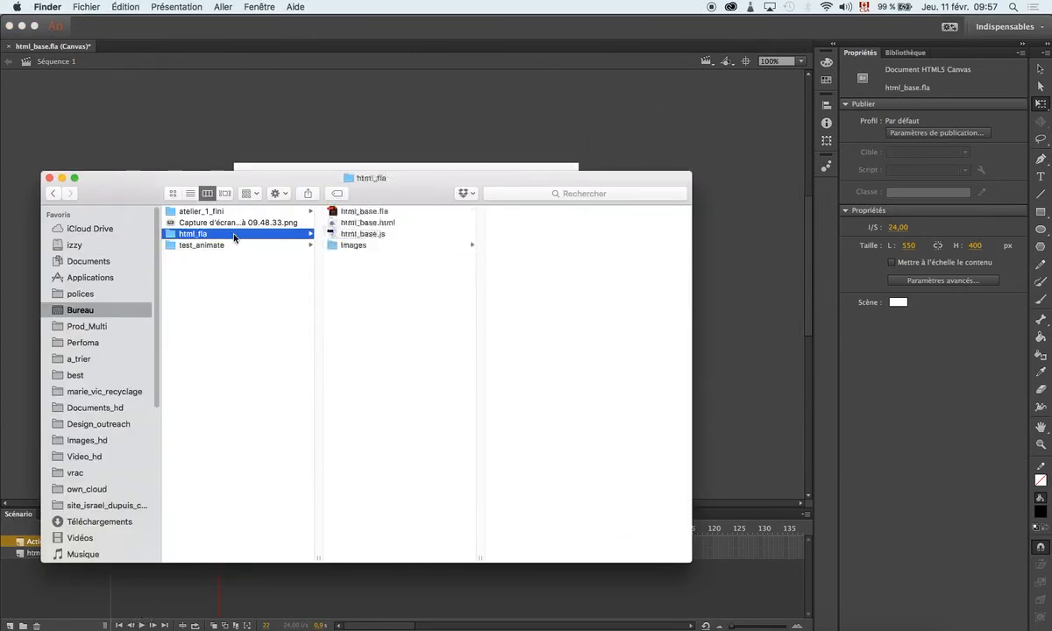
click(351, 212)
click(370, 224)
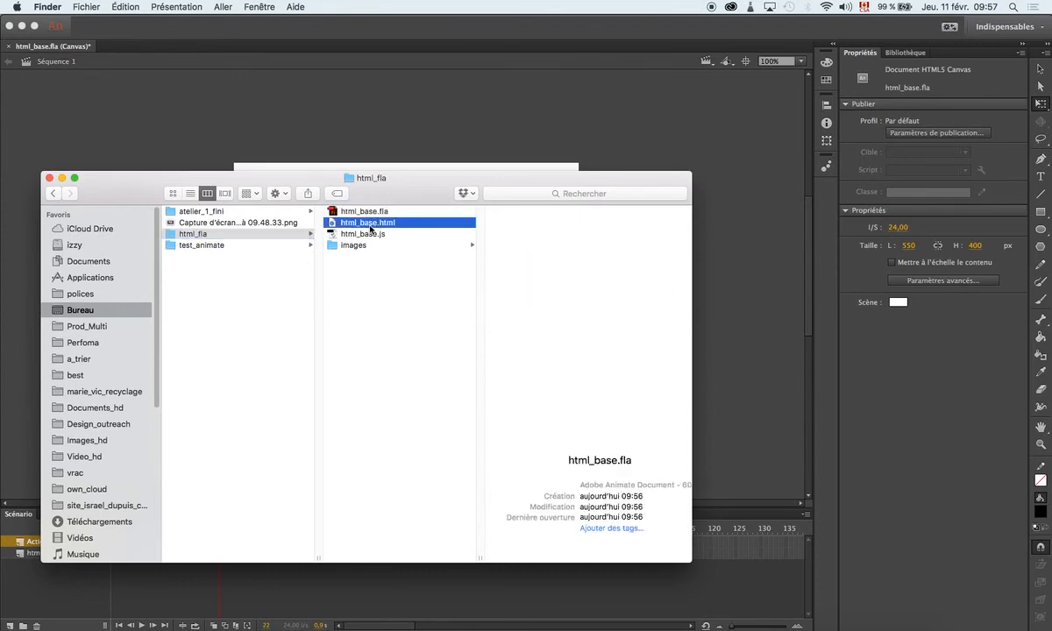
click(351, 234)
key(space)
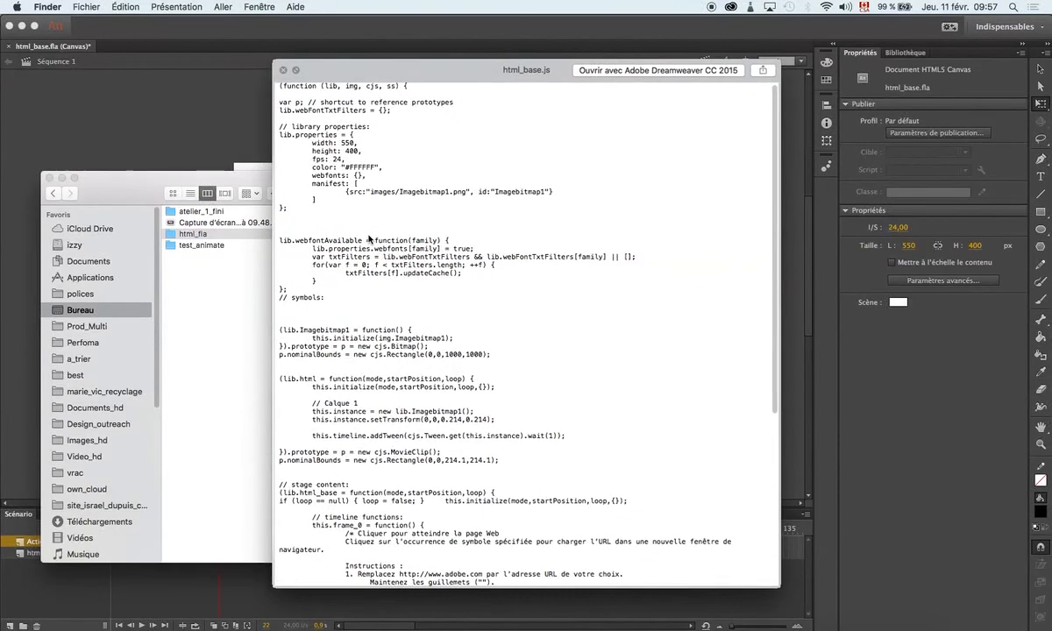
scroll(386, 254, down, 5)
scroll(412, 276, up, 5)
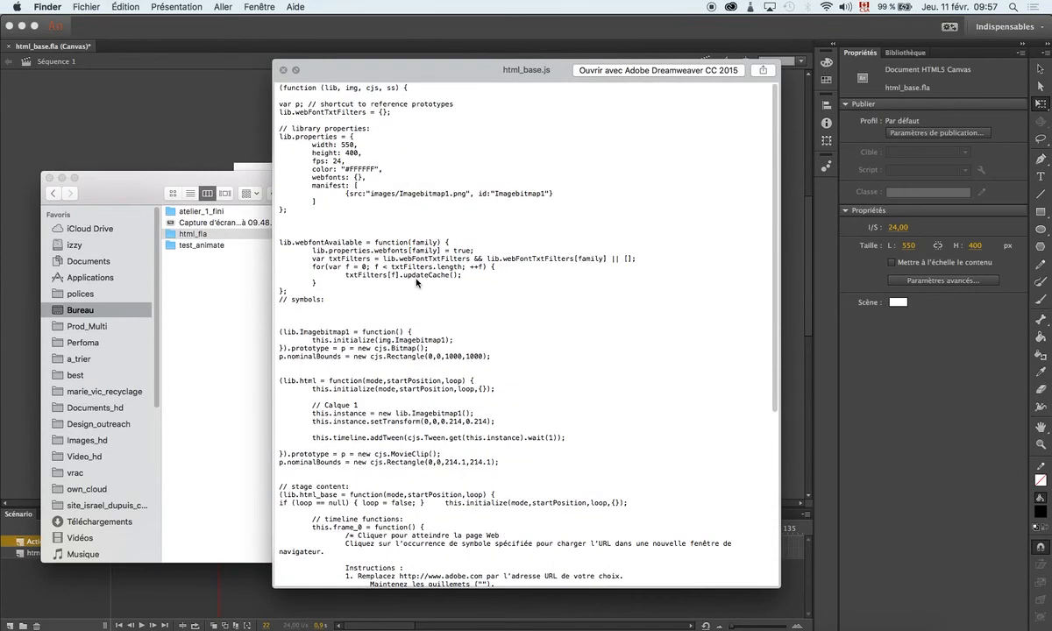
key(space)
click(368, 245)
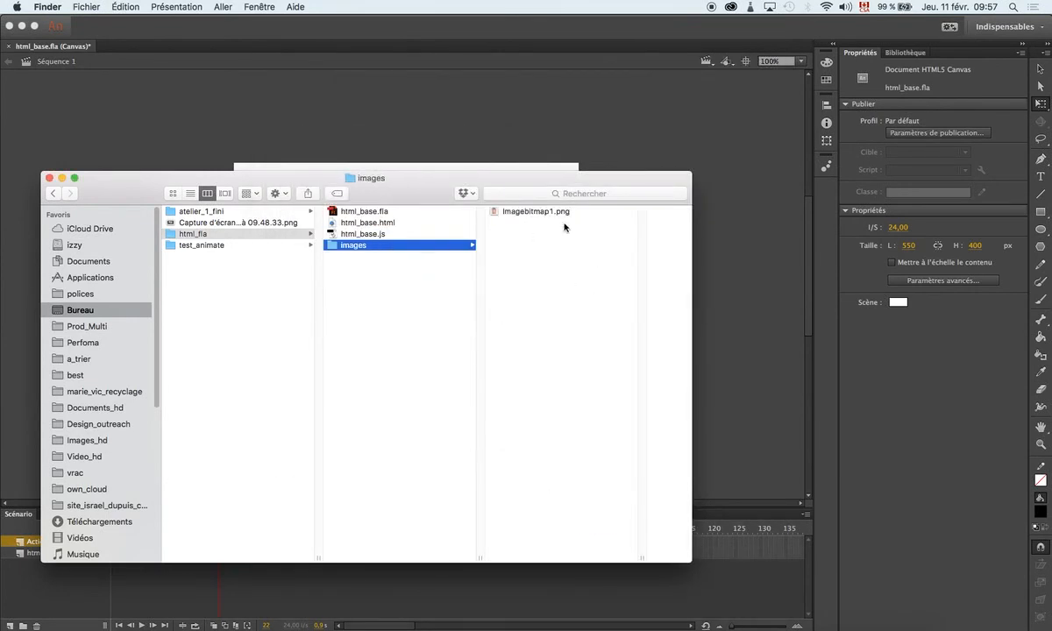
click(533, 212)
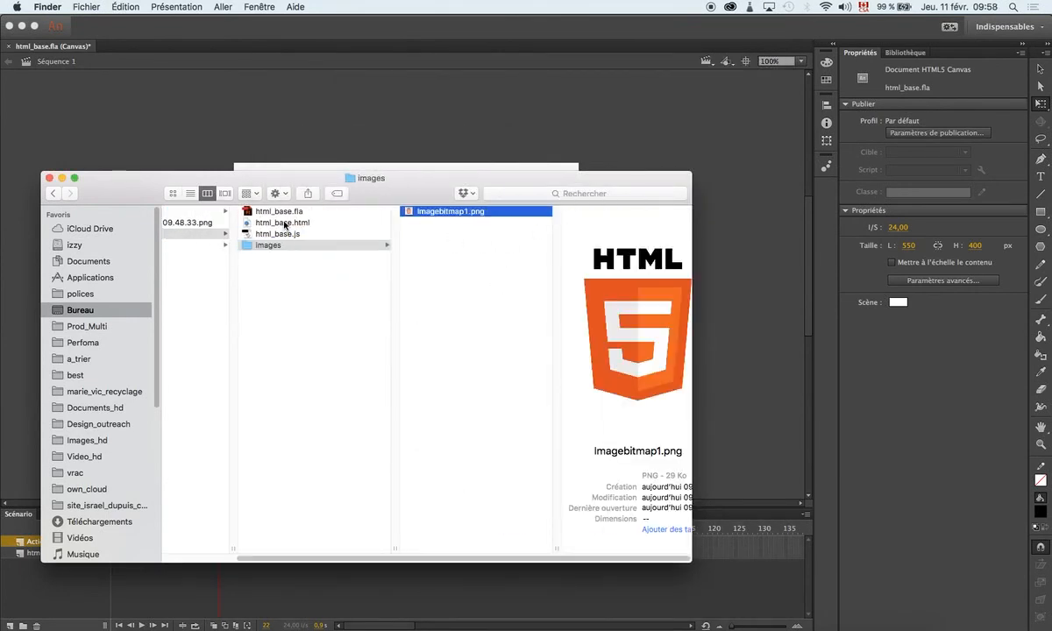
Open html_base.html in Safari, test the link on the HTML5 logo, and return to Animate CC
double_click(284, 227)
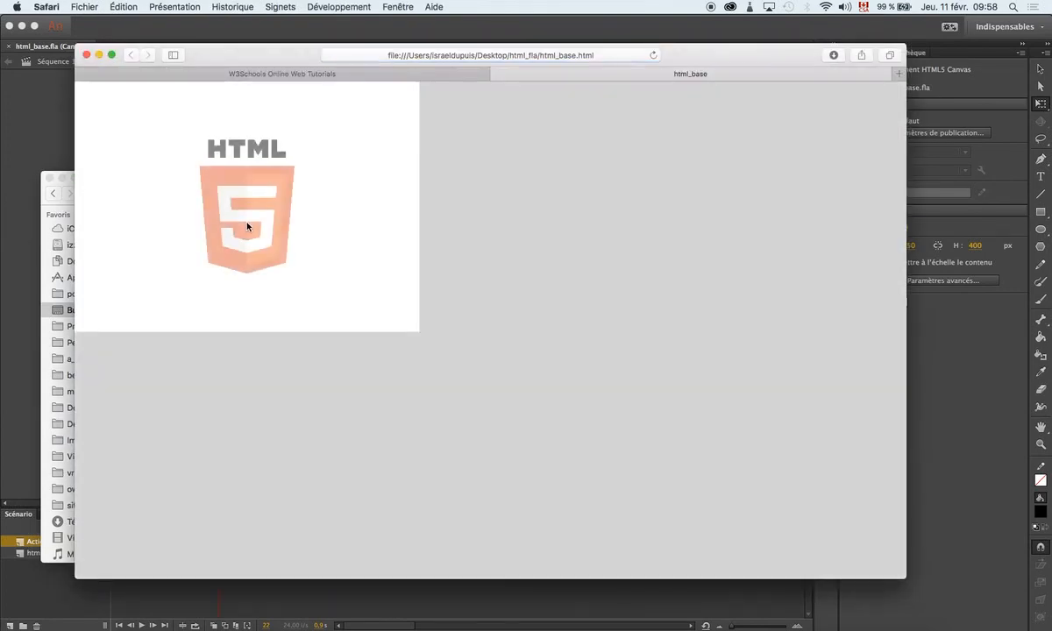
click(250, 227)
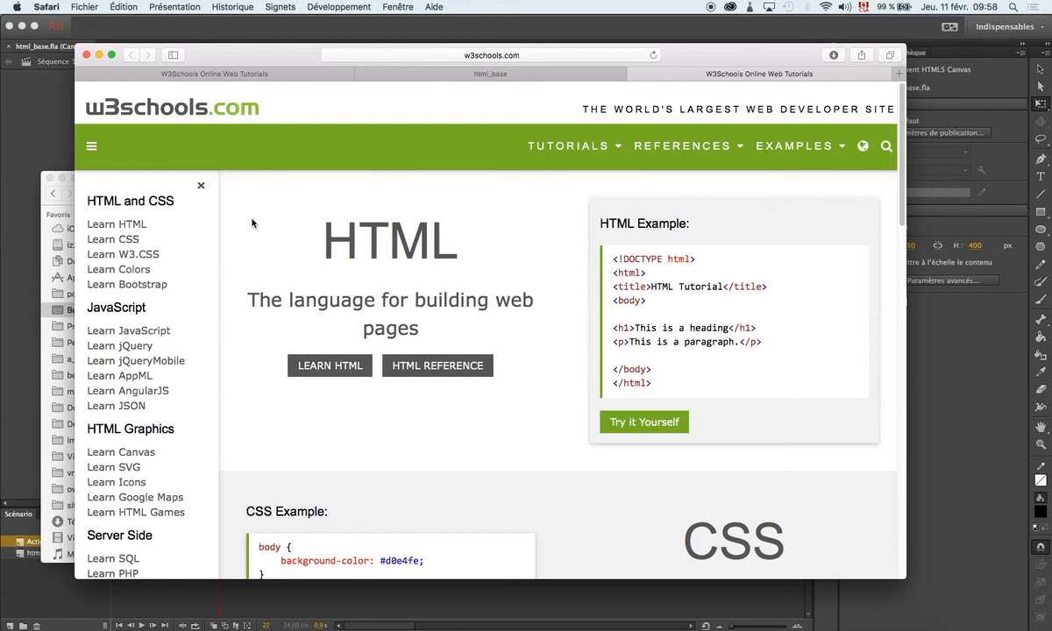
click(440, 76)
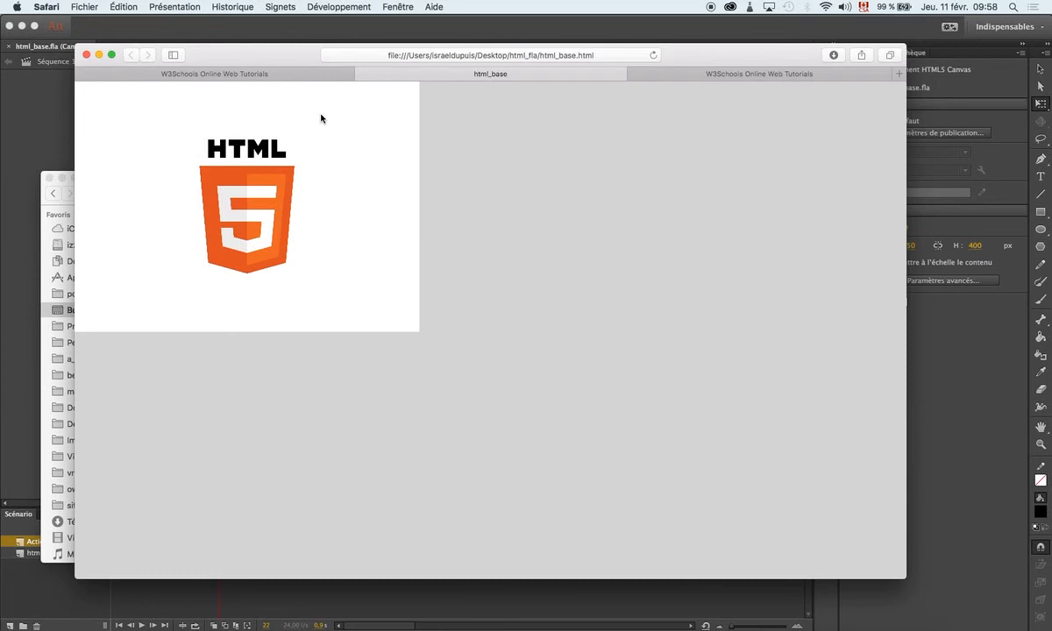
click(13, 118)
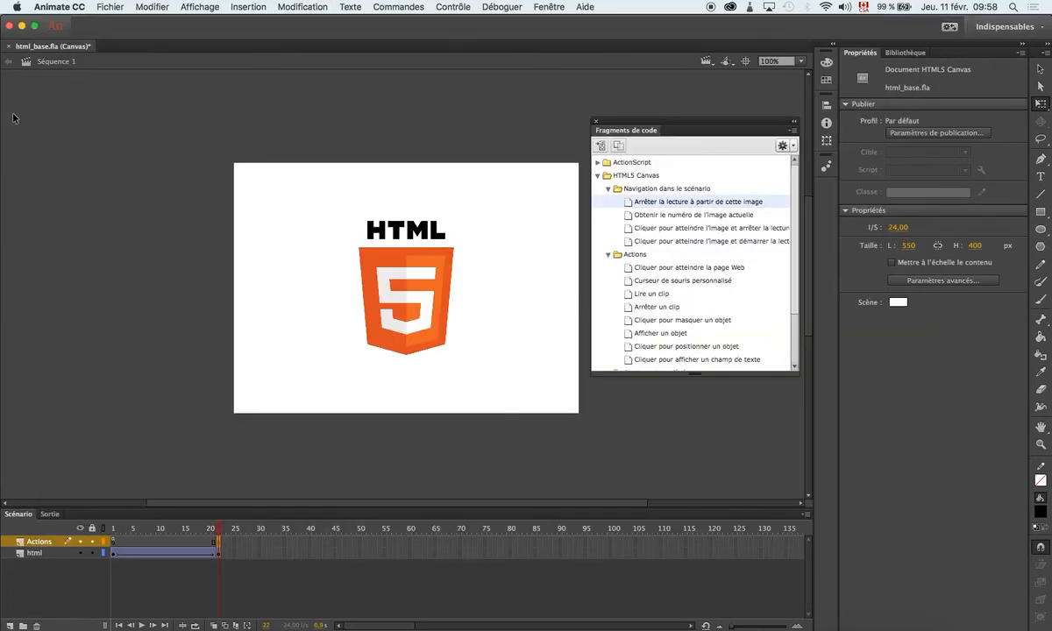